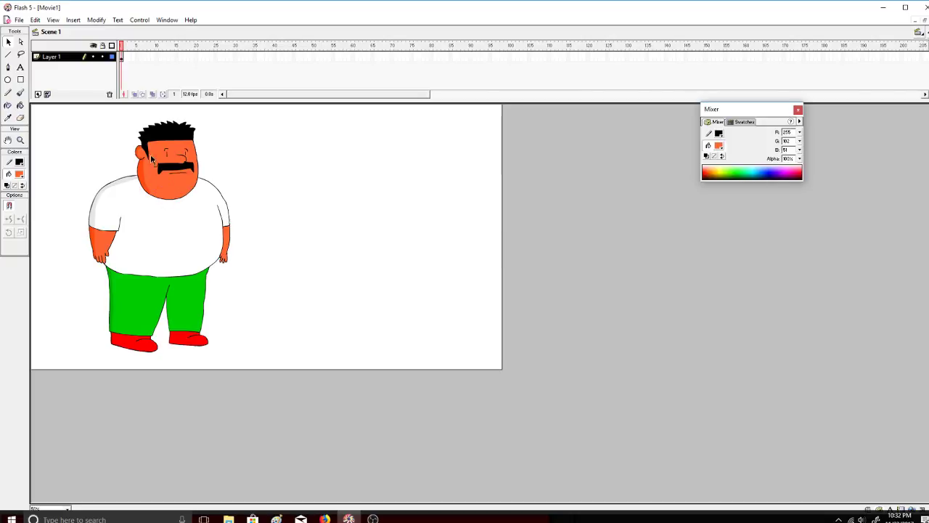
# Open the pepeseason3episode4 file from the animation folder.
pyautogui.click(19, 19)
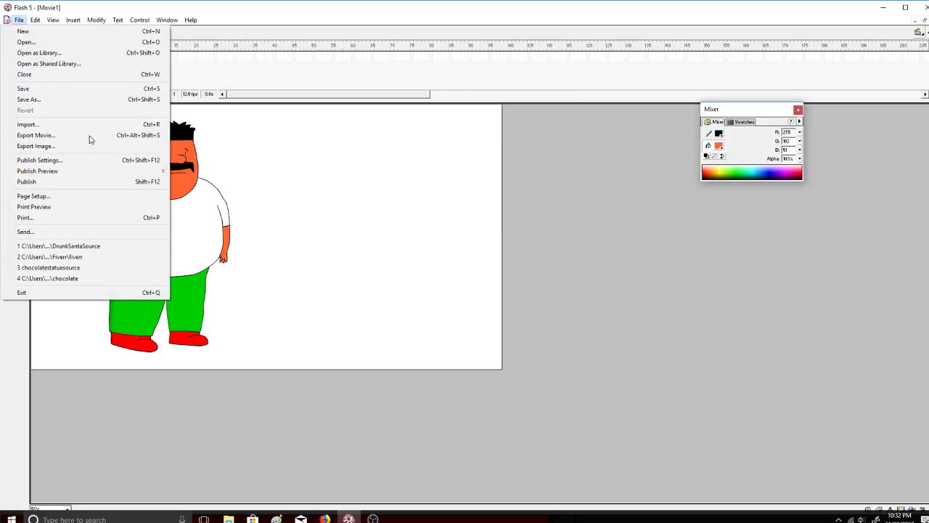
pyautogui.click(106, 48)
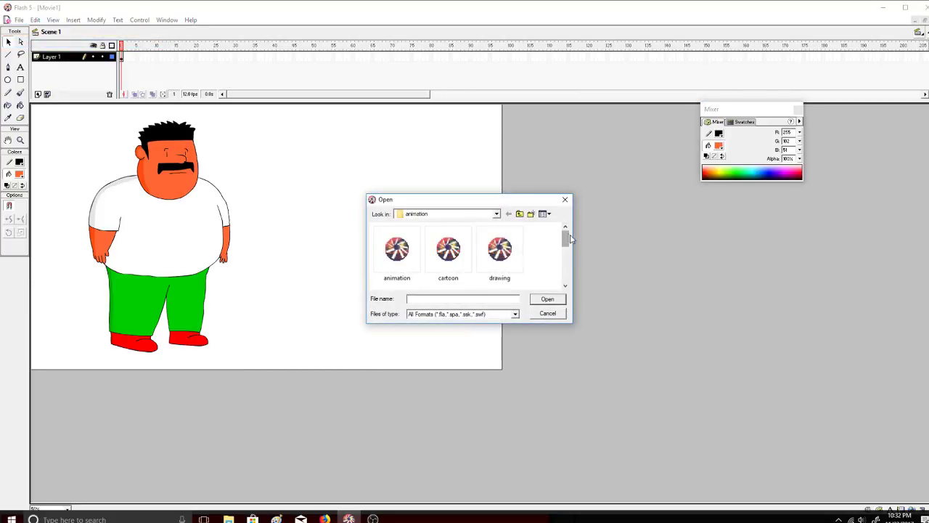
pyautogui.moveTo(566, 240); pyautogui.dragTo(566, 282)
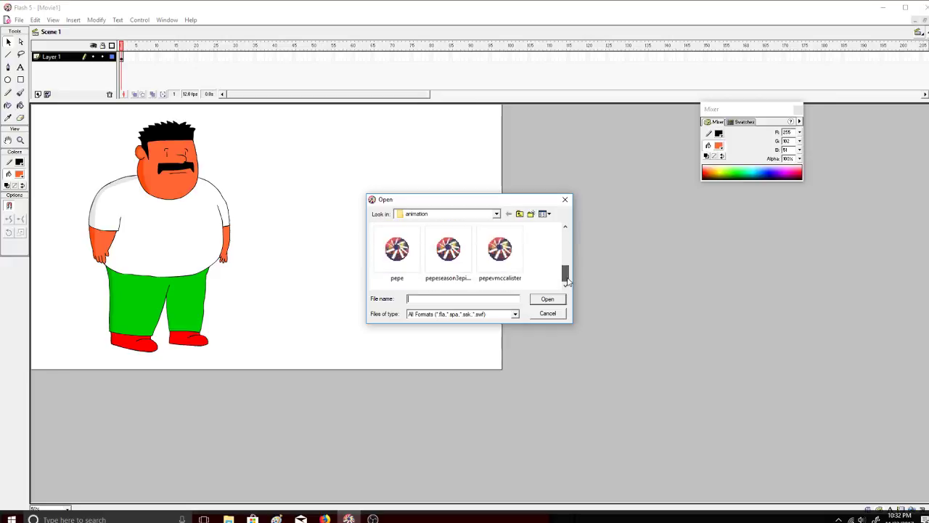
pyautogui.doubleClick(457, 261)
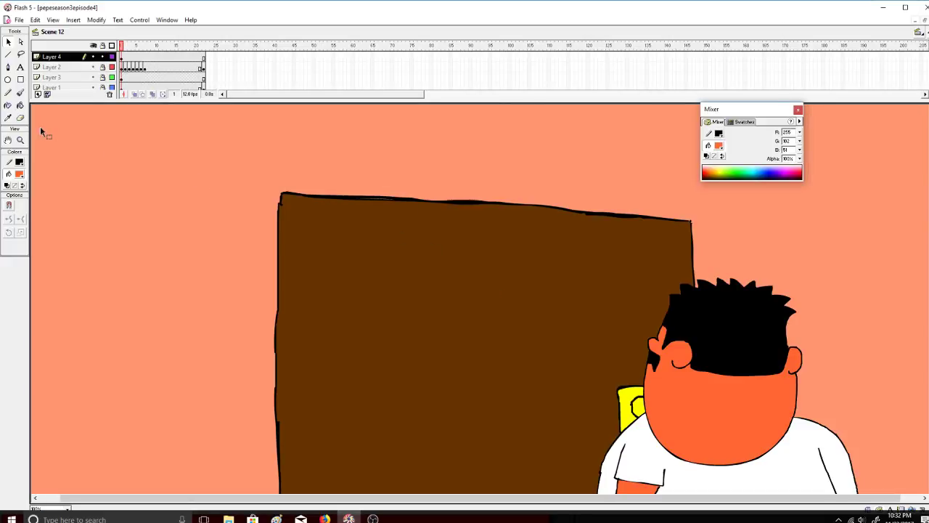
# Scrub through the opening frames of Scene 12 to review the door-opening animation, and return to frame 1.
pyautogui.click(20, 139)
pyautogui.click(20, 205)
pyautogui.click(84, 210)
pyautogui.click(125, 48)
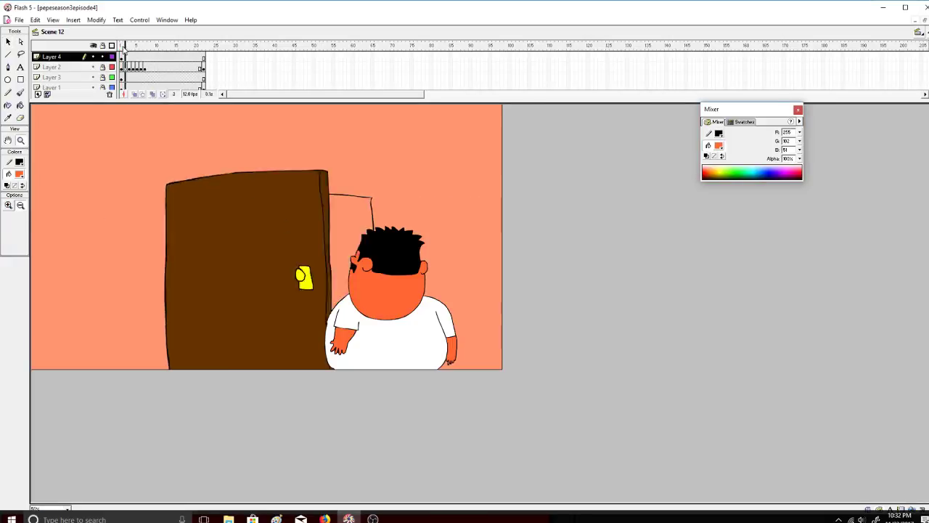
pyautogui.moveTo(125, 48); pyautogui.dragTo(133, 48)
pyautogui.click(373, 519)
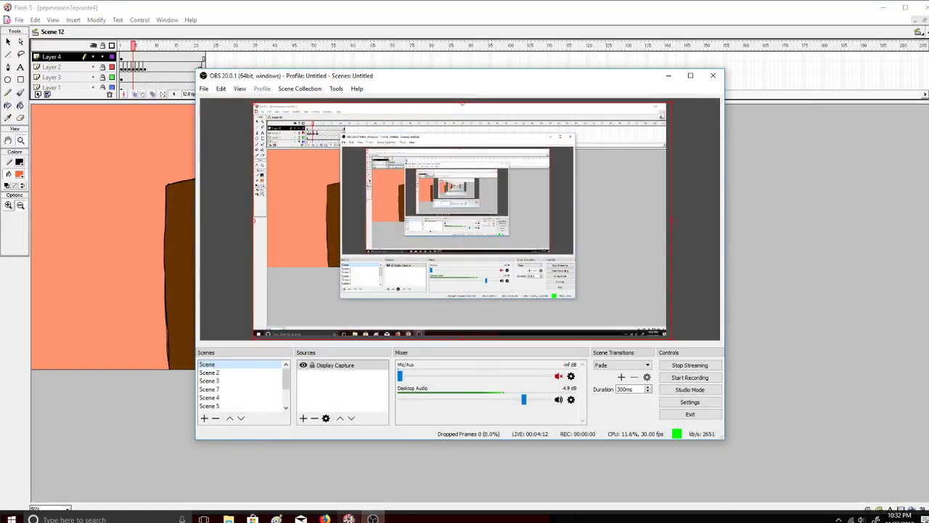
pyautogui.click(373, 519)
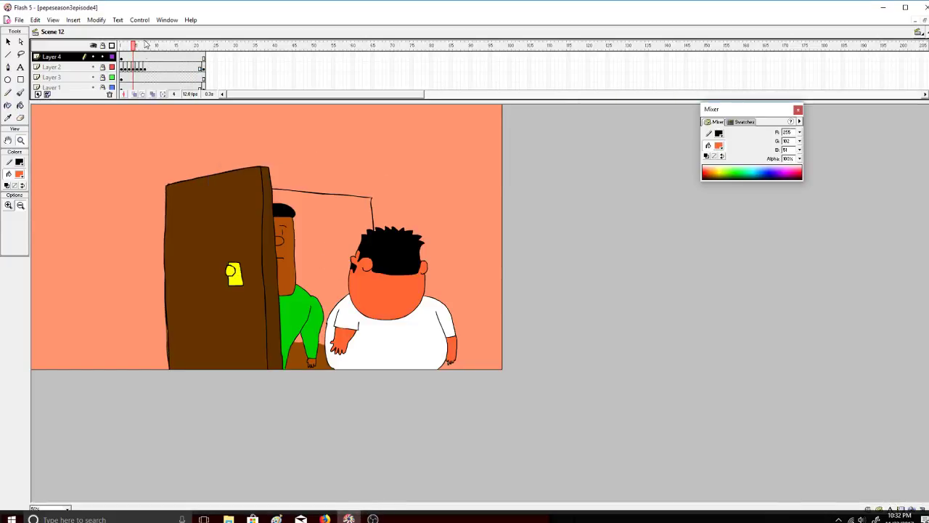
pyautogui.moveTo(145, 45); pyautogui.dragTo(122, 45)
# Go to Scene 10 and play the movie from there through the end of Scene 12.
pyautogui.click(919, 32)
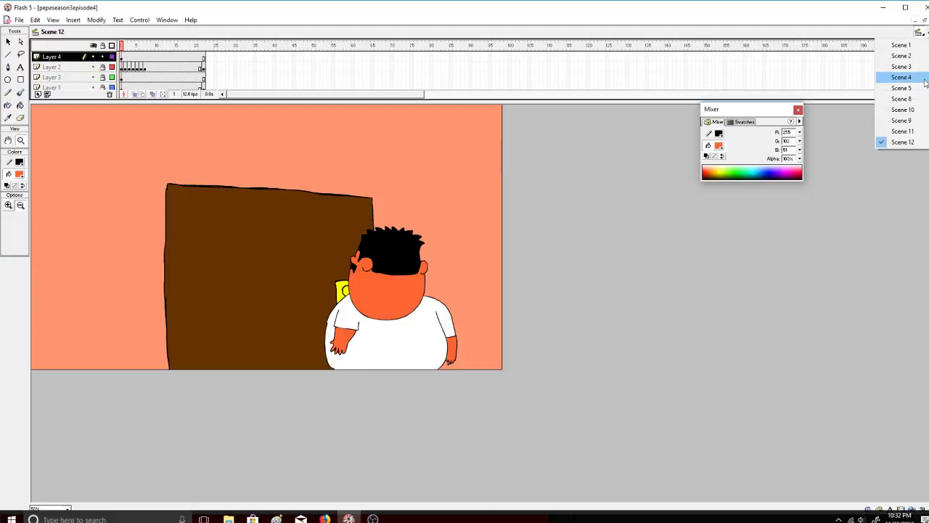
pyautogui.click(924, 113)
pyautogui.click(141, 21)
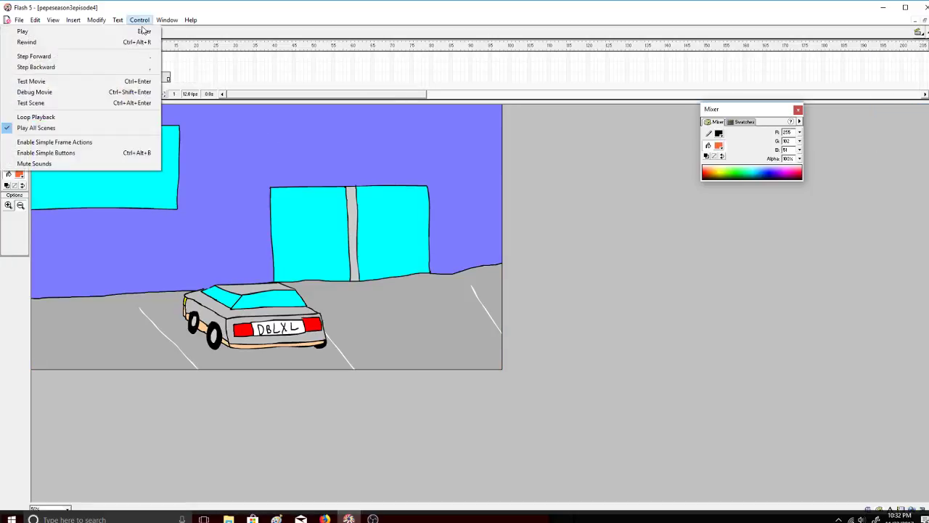
pyautogui.click(143, 32)
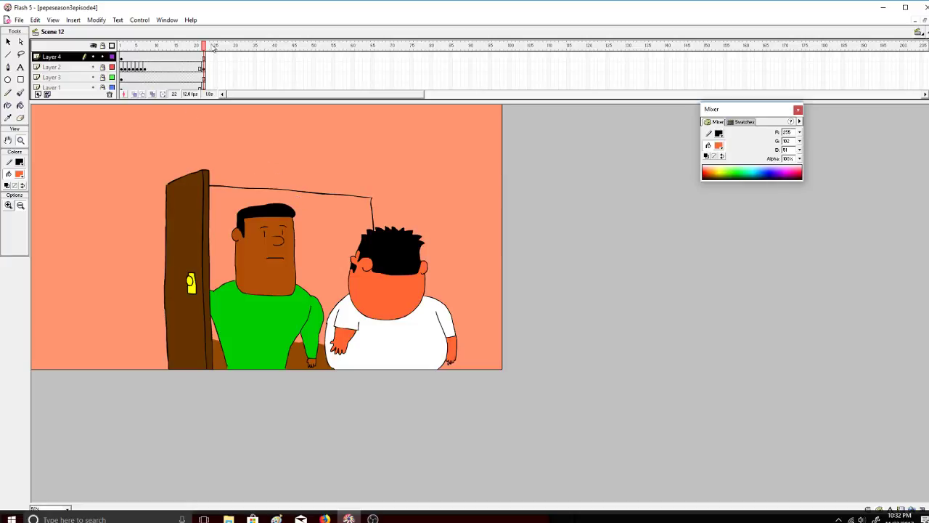
# View Scene 3, and play the movie from Scene 8 into Scene 9, stopping at Scene 9's first frame.
pyautogui.click(919, 32)
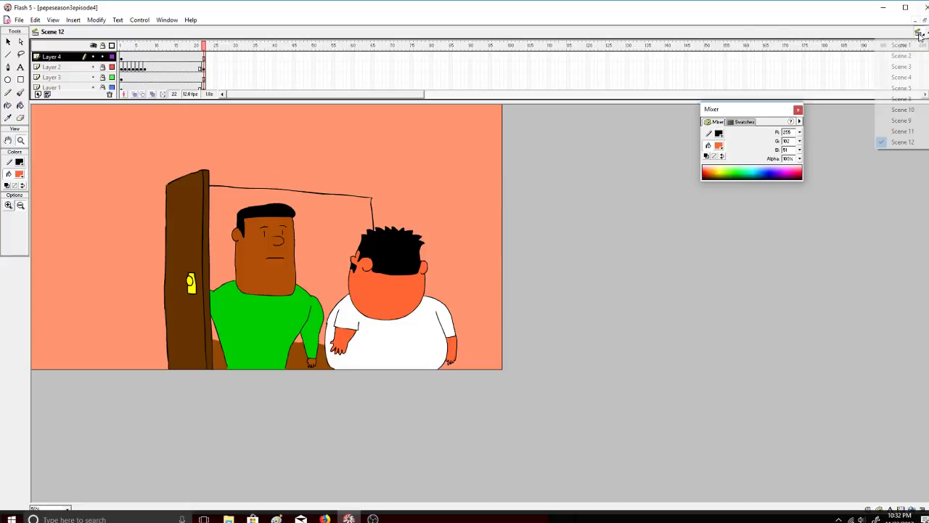
pyautogui.click(902, 66)
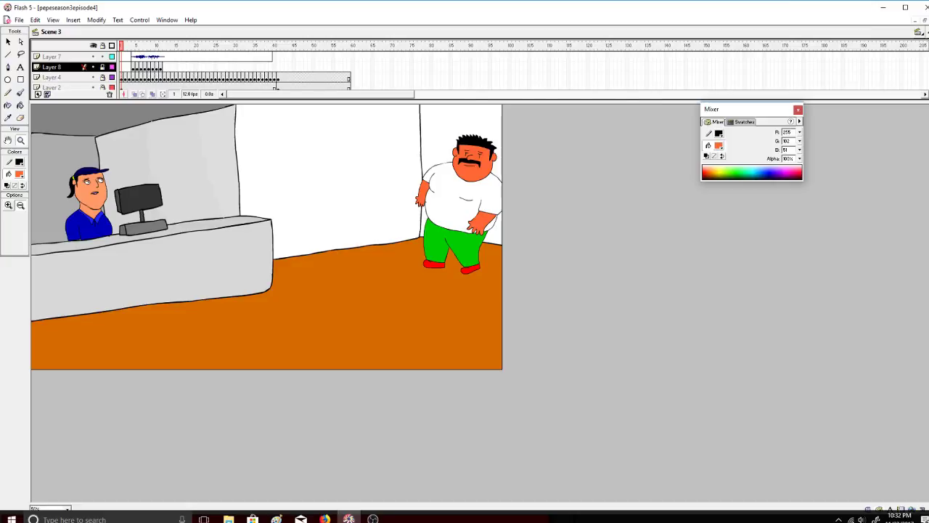
pyautogui.click(919, 33)
pyautogui.click(901, 108)
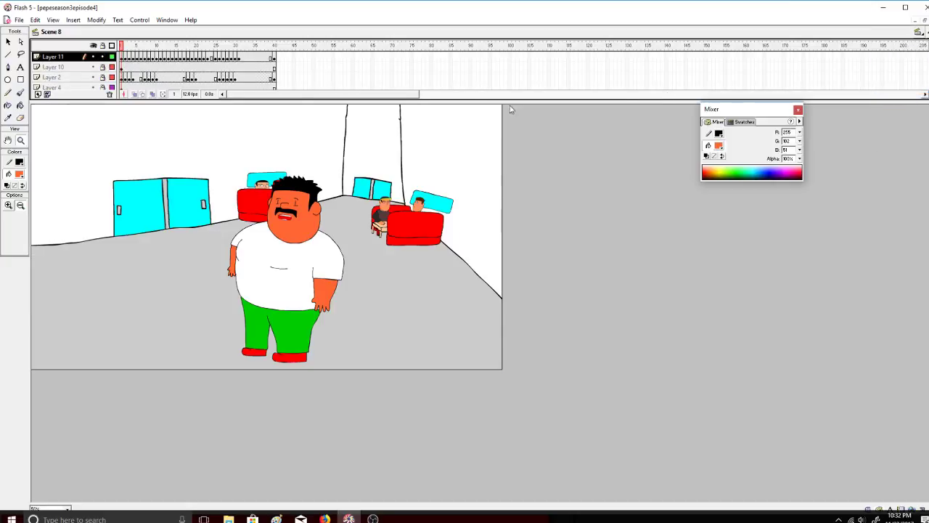
pyautogui.click(140, 20)
pyautogui.click(149, 32)
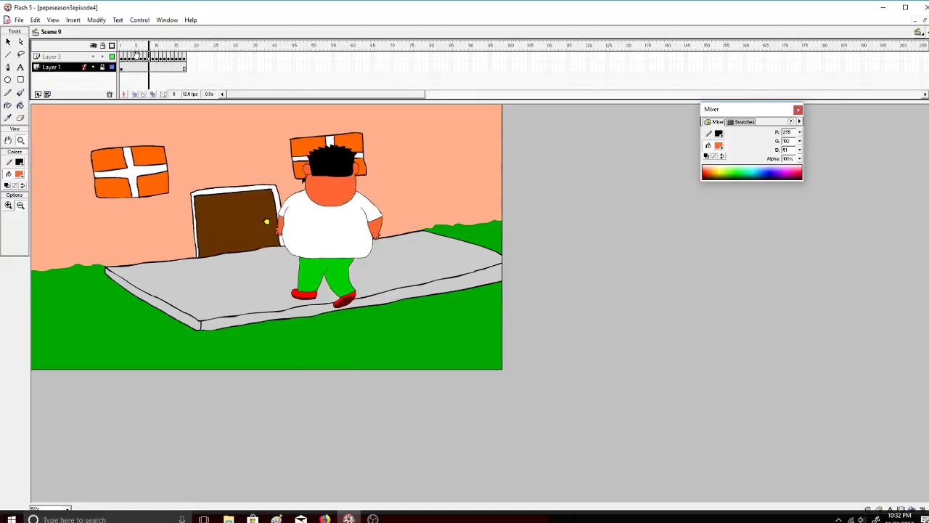
pyautogui.click(121, 58)
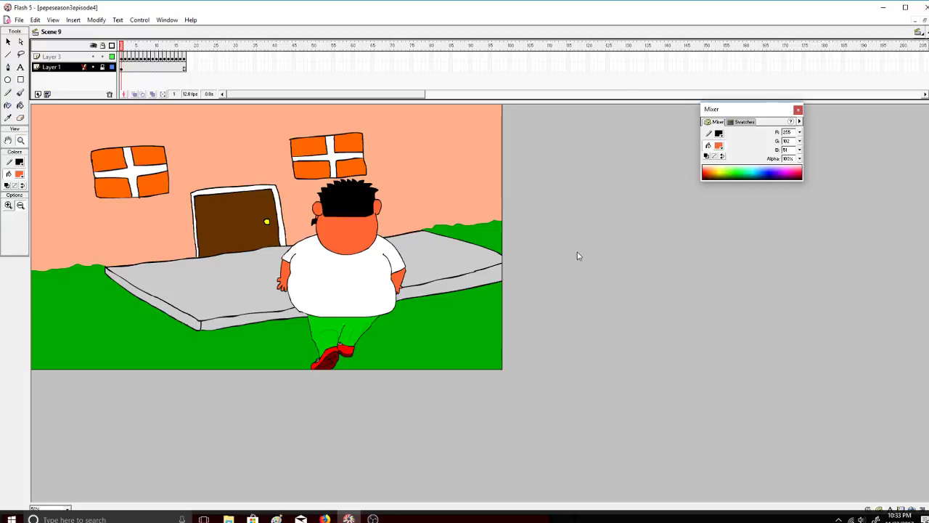
# Return to Scene 12 and insert a new empty scene after it.
pyautogui.click(920, 34)
pyautogui.click(906, 142)
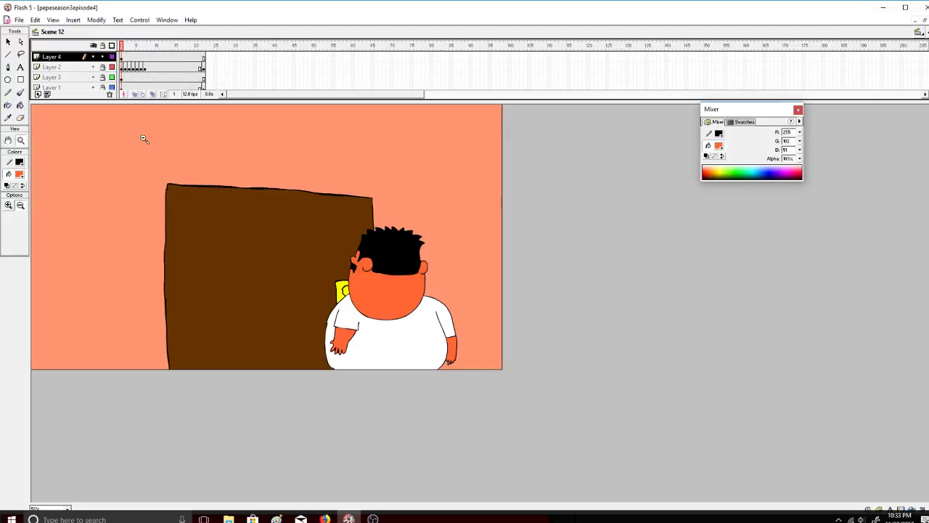
pyautogui.click(73, 20)
pyautogui.click(87, 155)
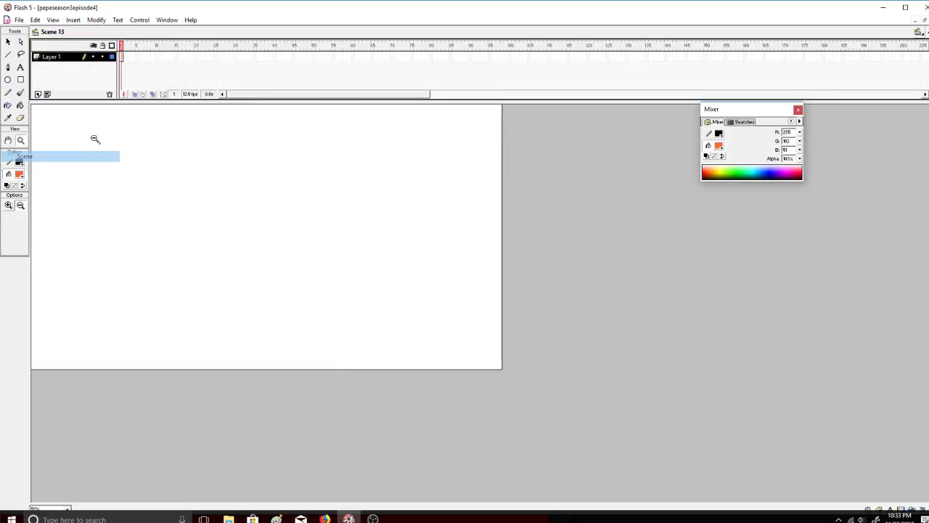
# Draw a black-outlined rectangle with a light orange #FFCC99 fill covering the entire stage as the scene's background.
pyautogui.click(54, 20)
pyautogui.click(65, 137)
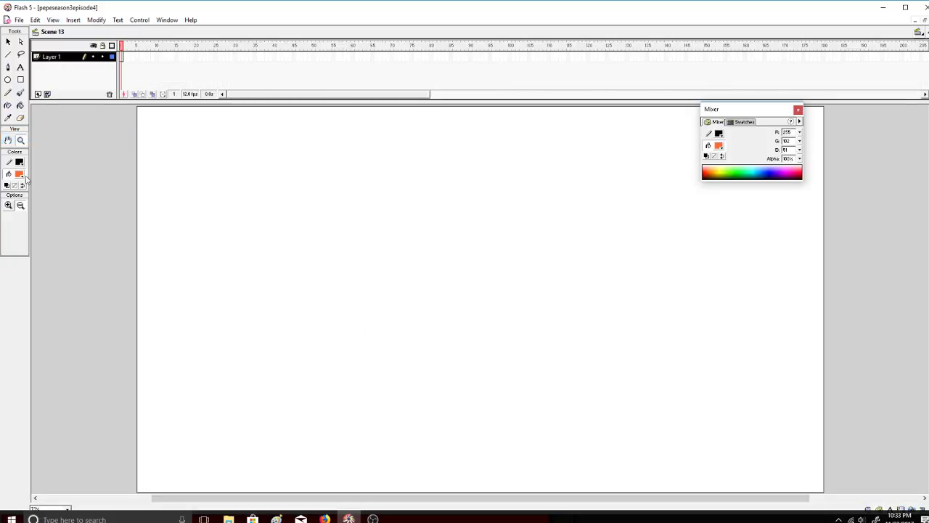
pyautogui.keyDown('alt'); pyautogui.click(247, 295); pyautogui.keyUp('alt')
pyautogui.click(9, 205)
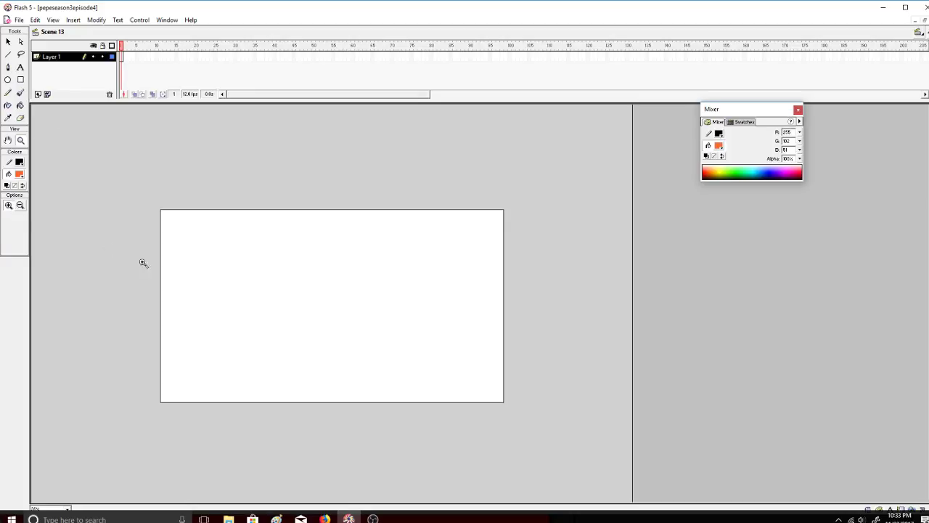
pyautogui.click(248, 306)
pyautogui.click(20, 204)
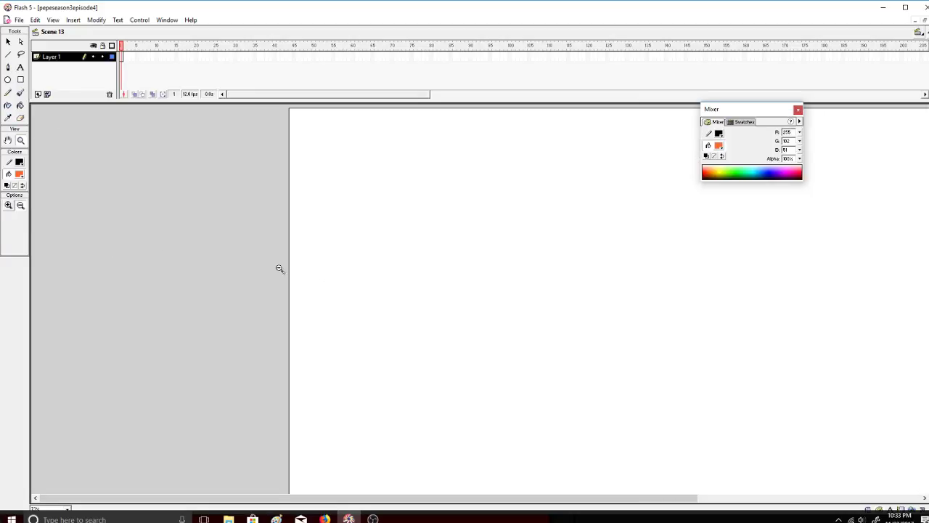
pyautogui.click(477, 325)
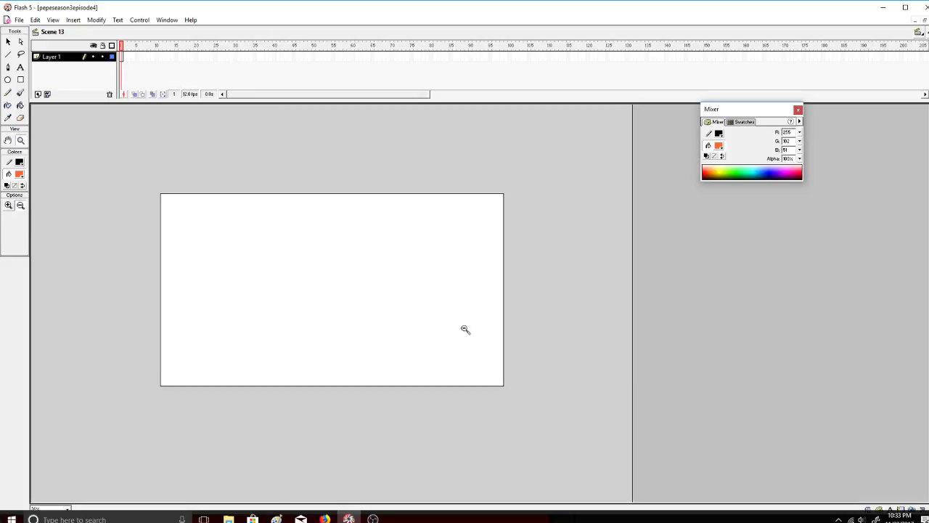
pyautogui.click(20, 80)
pyautogui.click(20, 174)
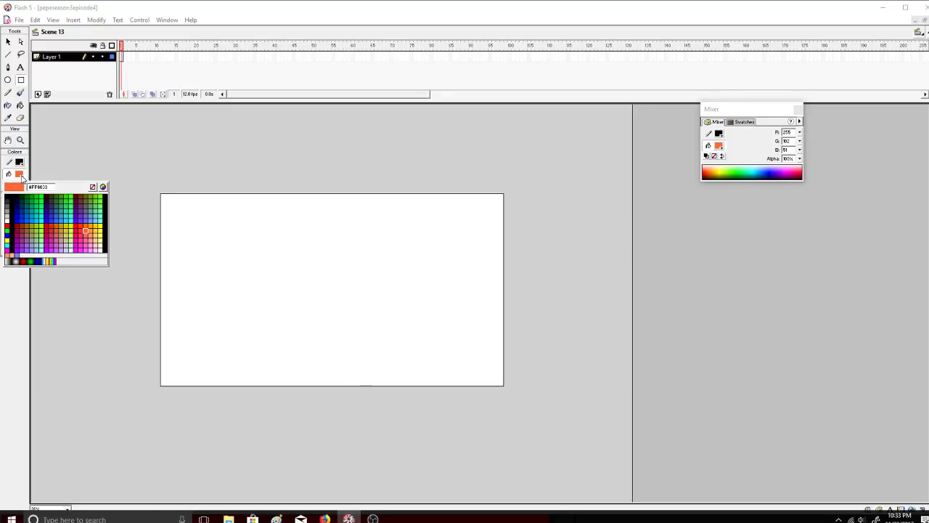
pyautogui.click(99, 240)
pyautogui.moveTo(156, 193); pyautogui.dragTo(333, 313)
pyautogui.hotkey('ctrl', 'z')
pyautogui.moveTo(158, 193); pyautogui.dragTo(512, 391)
# Set up the Brush tool with a dark brown #663300 fill and a small brush size.
pyautogui.click(20, 140)
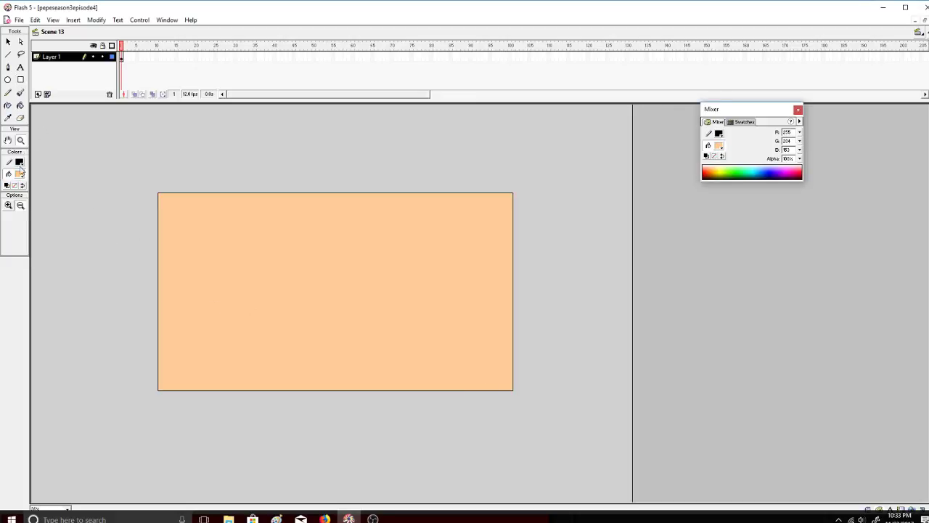
pyautogui.click(450, 321)
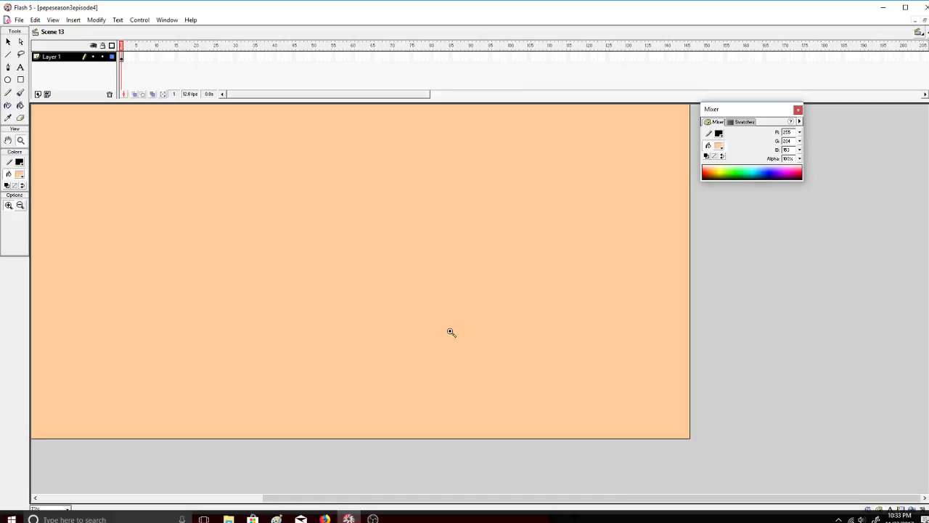
pyautogui.moveTo(279, 499); pyautogui.dragTo(220, 485)
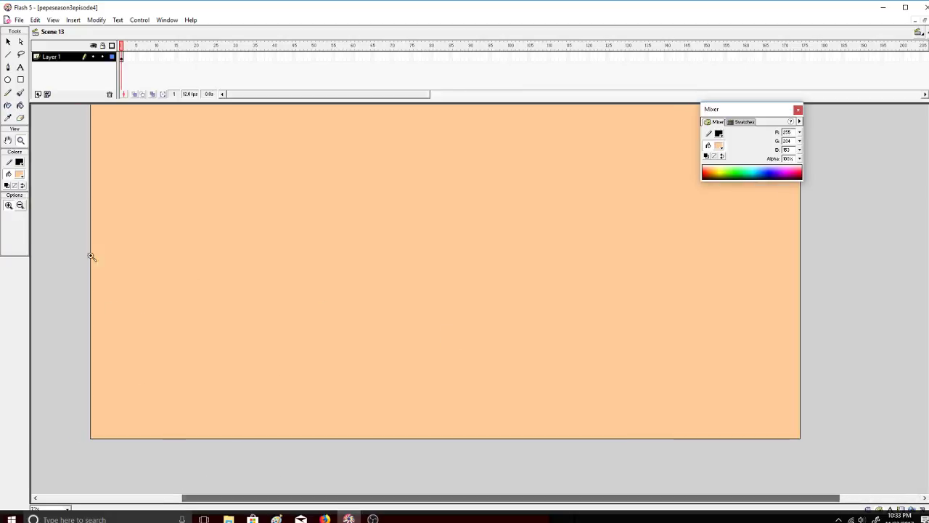
pyautogui.click(21, 93)
pyautogui.click(19, 175)
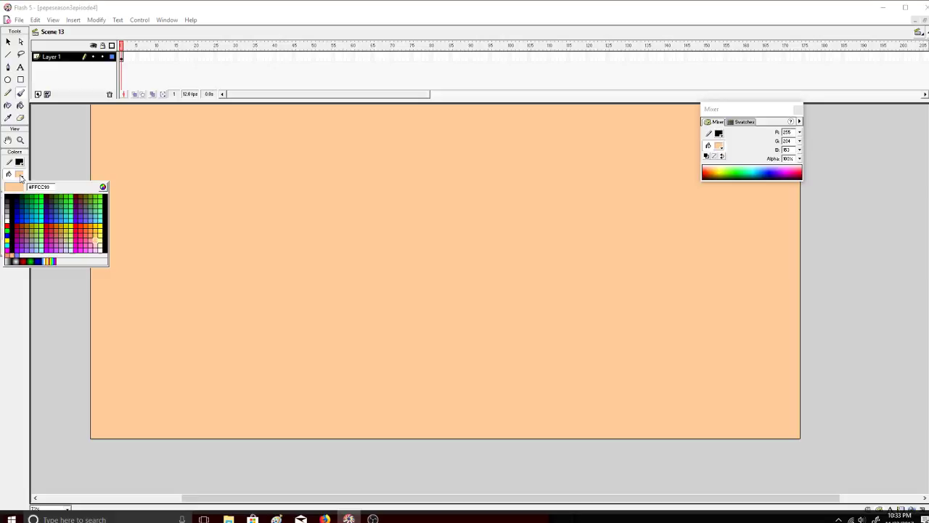
pyautogui.click(77, 201)
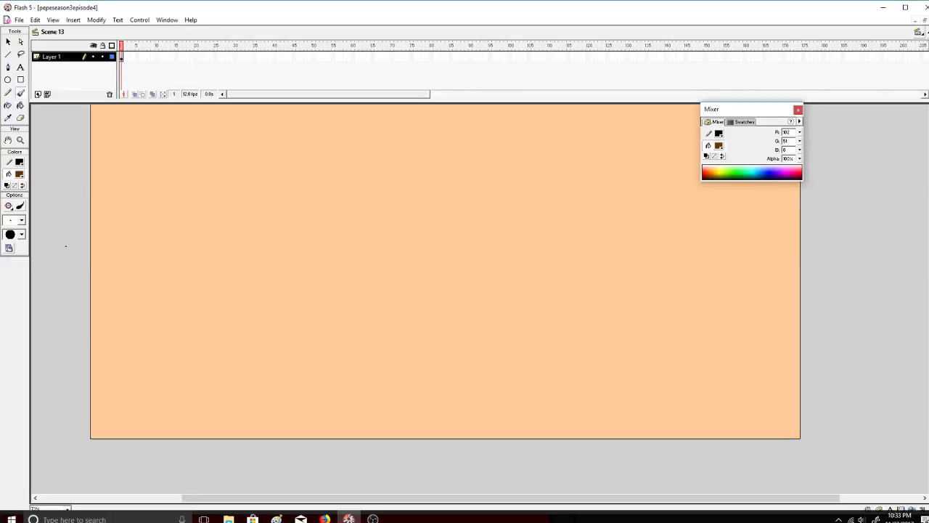
pyautogui.click(22, 220)
pyautogui.click(10, 229)
# Try to paint a dark brown ground line from the background's left edge, undoing each stroke.
pyautogui.moveTo(86, 327); pyautogui.dragTo(193, 310)
pyautogui.hotkey('ctrl', 'z')
pyautogui.click(21, 174)
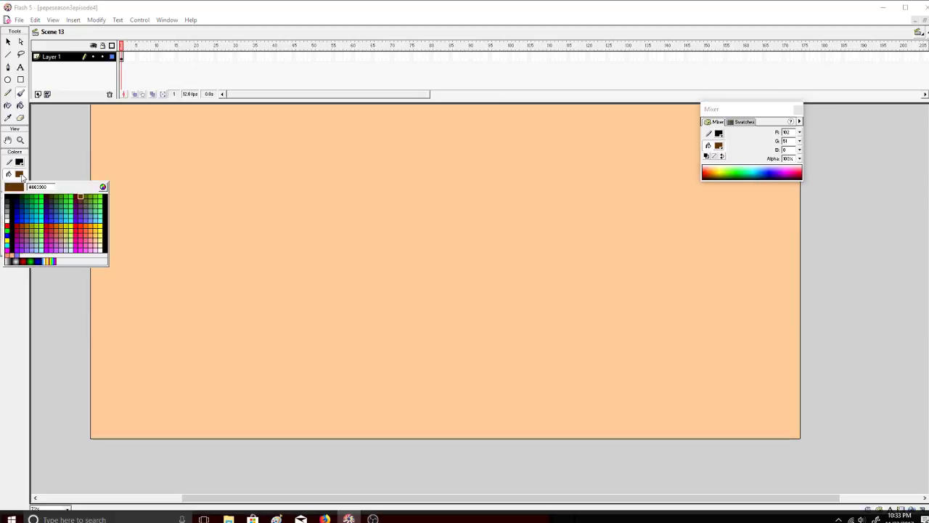
pyautogui.click(83, 195)
pyautogui.moveTo(85, 323); pyautogui.dragTo(315, 253)
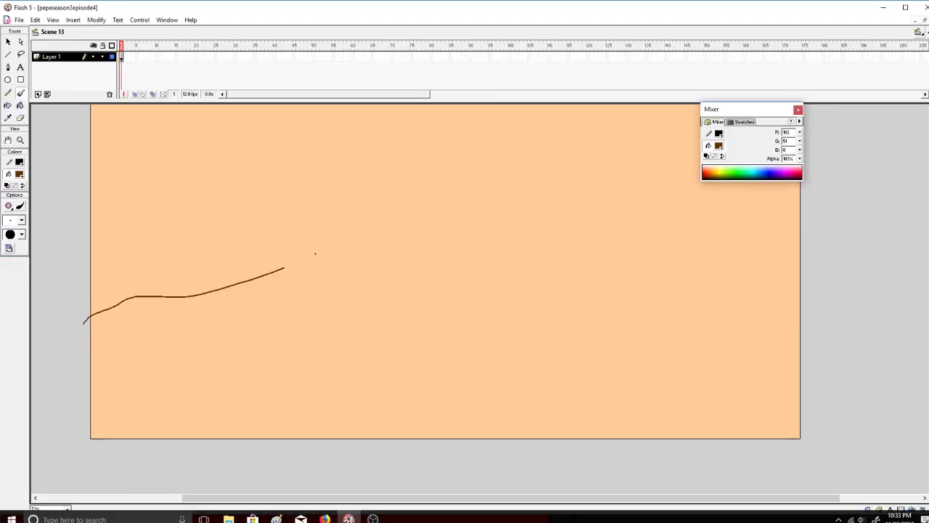
pyautogui.hotkey('ctrl', 'z')
# Mix a lighter brown fill of RGB 179, 89, 0 and paint a wavy ground line rising across the full background.
pyautogui.click(21, 174)
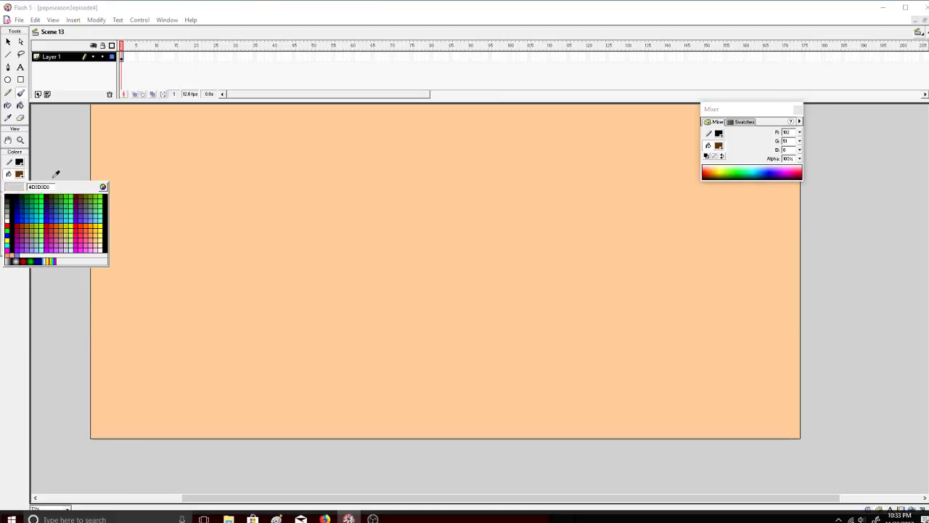
pyautogui.click(103, 187)
pyautogui.moveTo(574, 263); pyautogui.dragTo(574, 250)
pyautogui.click(380, 324)
pyautogui.moveTo(85, 345)
pyautogui.mouseDown()
pyautogui.moveTo(423, 291)
pyautogui.moveTo(683, 230)
pyautogui.moveTo(750, 237)
pyautogui.mouseUp()
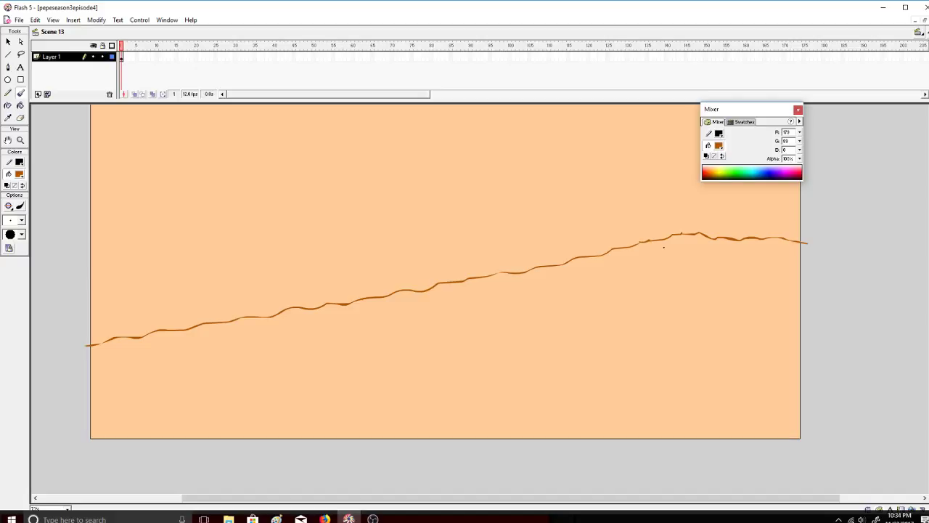
# Mix a darker brown of RGB 138, 69, 0 and fill the ground area below the wavy line with it.
pyautogui.click(21, 106)
pyautogui.click(19, 175)
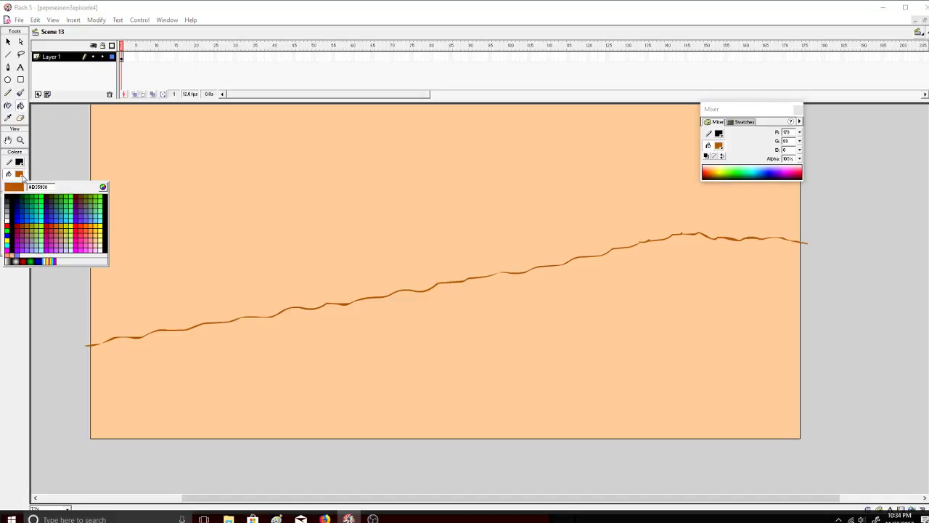
pyautogui.click(102, 188)
pyautogui.moveTo(574, 251); pyautogui.dragTo(574, 259)
pyautogui.click(382, 325)
pyautogui.click(433, 335)
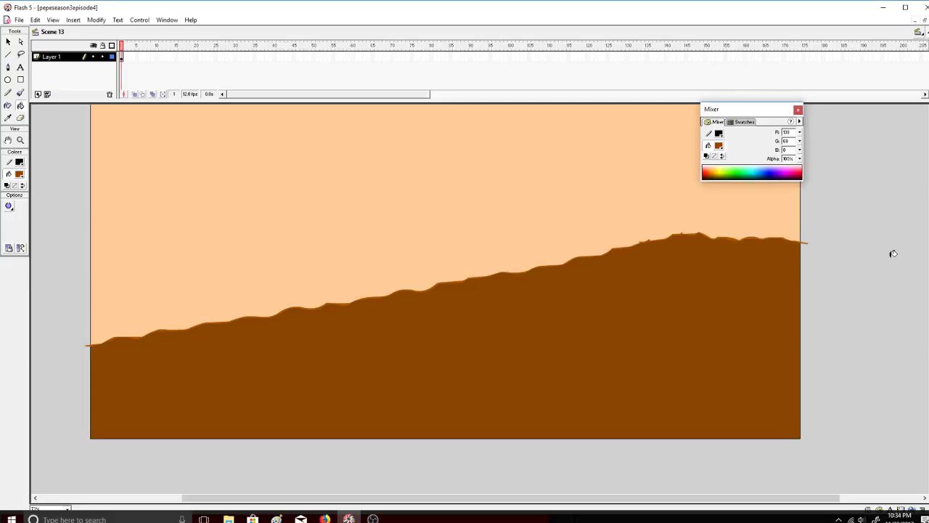
pyautogui.scroll(5, 632, 236)
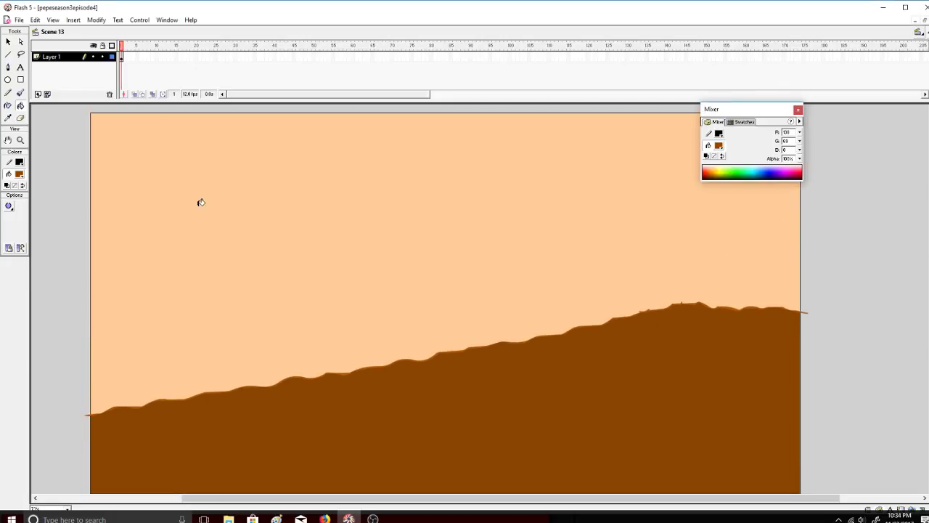
pyautogui.click(372, 518)
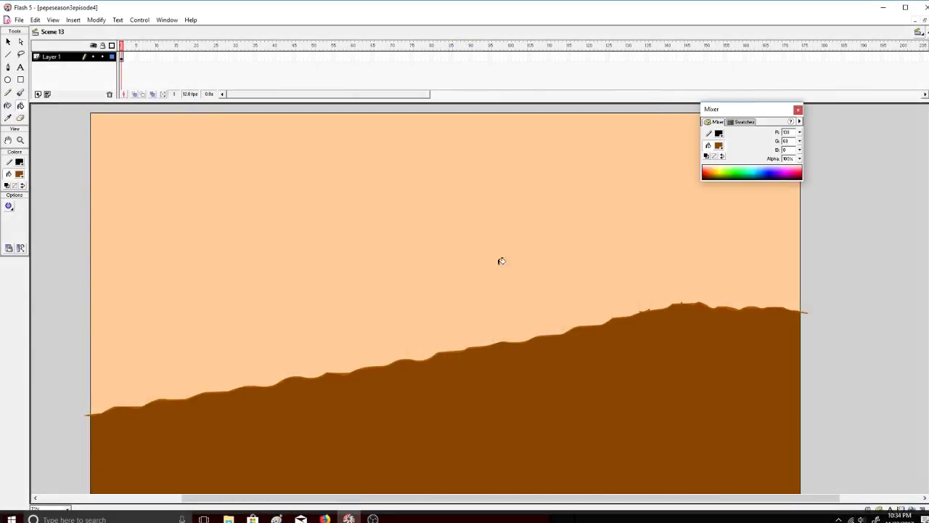
# Set up the Brush tool with a black fill and close the color mixer.
pyautogui.click(20, 92)
pyautogui.click(22, 176)
pyautogui.click(5, 194)
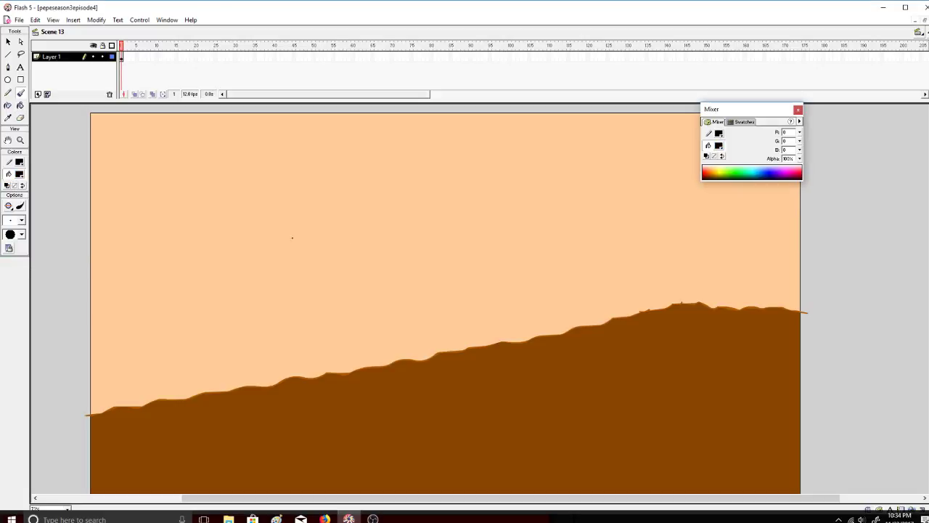
pyautogui.moveTo(741, 109); pyautogui.dragTo(890, 103)
pyautogui.click(913, 111)
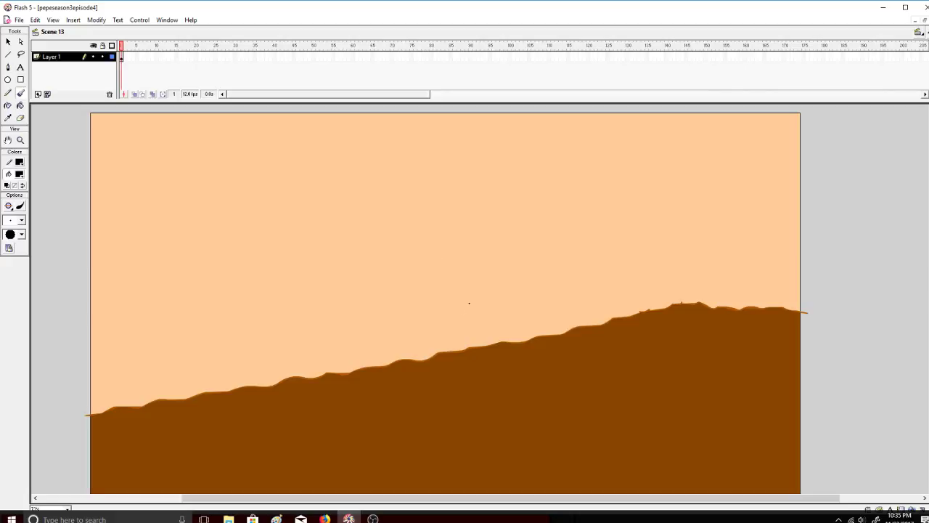
# Paint a black vertical wall-corner line from the ground's crest up past the background's upper edge.
pyautogui.moveTo(673, 306); pyautogui.dragTo(671, 270)
pyautogui.hotkey('ctrl', 'z')
pyautogui.moveTo(674, 306); pyautogui.dragTo(668, 186)
pyautogui.hotkey('ctrl', 'z')
pyautogui.moveTo(675, 304); pyautogui.dragTo(667, 123)
pyautogui.hotkey('ctrl', 'z')
pyautogui.moveTo(675, 304); pyautogui.dragTo(668, 104)
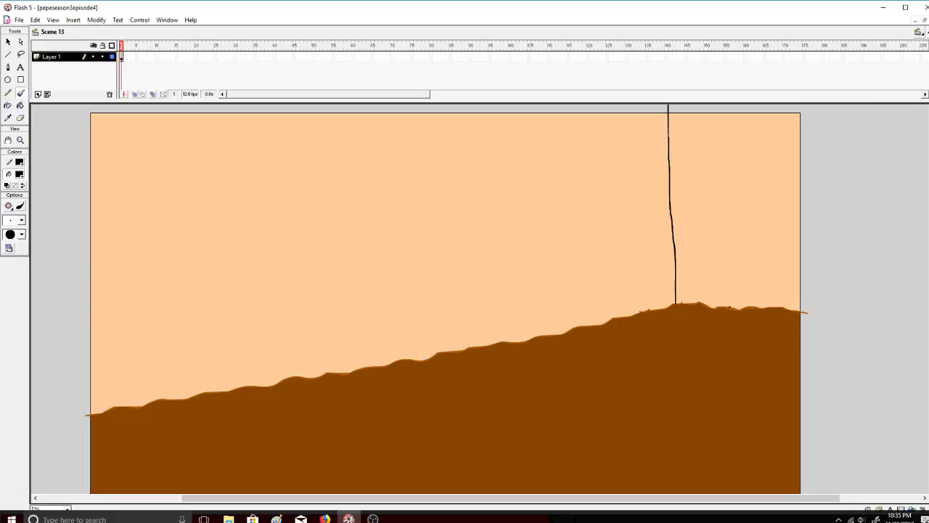
# Paint a double black outline for a doorframe rising from the ground at the background's right edge.
pyautogui.moveTo(729, 303)
pyautogui.mouseDown()
pyautogui.moveTo(730, 218)
pyautogui.moveTo(803, 216)
pyautogui.mouseUp()
pyautogui.hotkey('ctrl', 'z')
pyautogui.moveTo(736, 308)
pyautogui.mouseDown()
pyautogui.moveTo(739, 223)
pyautogui.moveTo(808, 218)
pyautogui.mouseUp()
pyautogui.hotkey('ctrl', 'z')
pyautogui.moveTo(736, 307)
pyautogui.mouseDown()
pyautogui.moveTo(742, 227)
pyautogui.moveTo(805, 223)
pyautogui.mouseUp()
pyautogui.moveTo(734, 307)
pyautogui.mouseDown()
pyautogui.moveTo(736, 219)
pyautogui.moveTo(810, 215)
pyautogui.mouseUp()
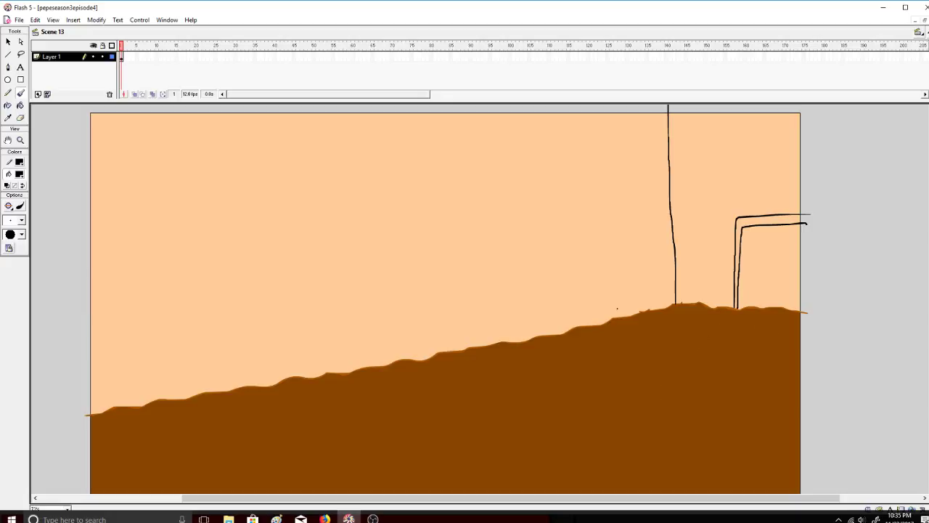
# Fill the doorframe with light gray and the door area inside it with dark brown.
pyautogui.click(20, 105)
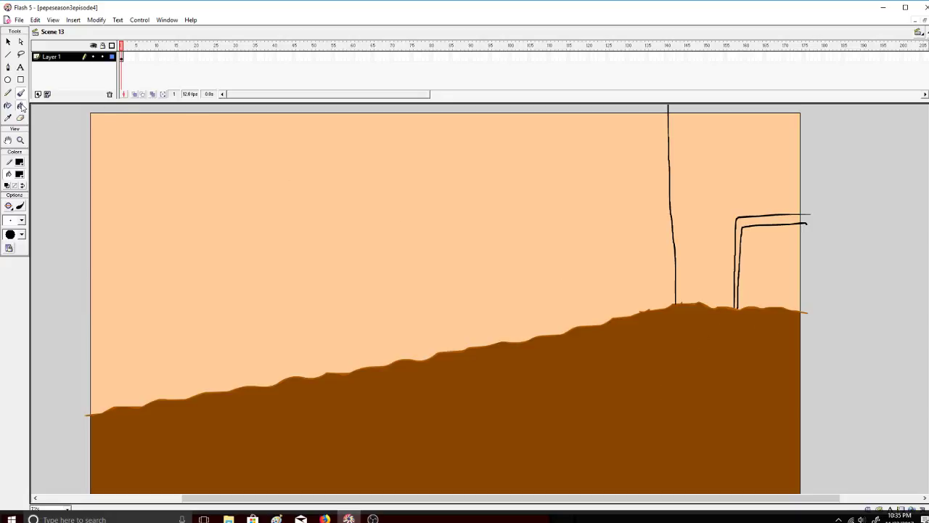
pyautogui.click(19, 174)
pyautogui.click(9, 215)
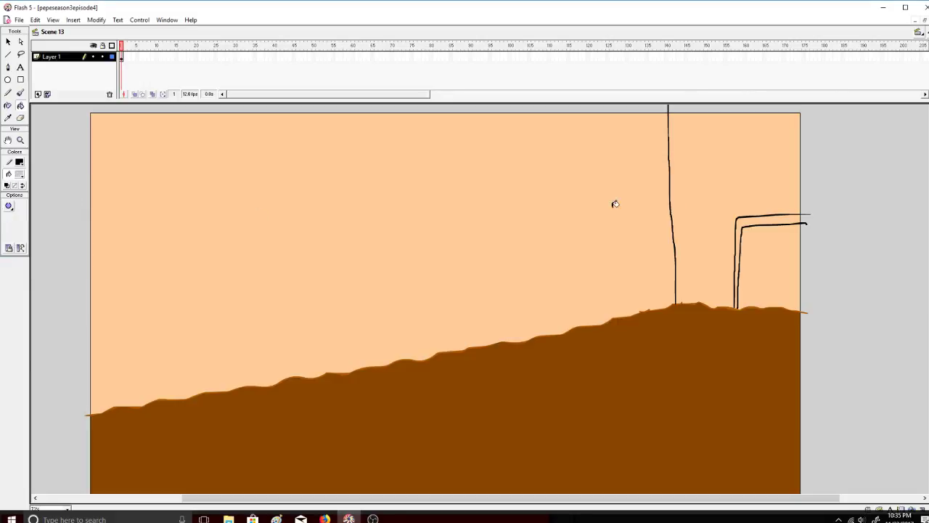
pyautogui.click(738, 222)
pyautogui.click(20, 175)
pyautogui.click(79, 194)
pyautogui.click(765, 271)
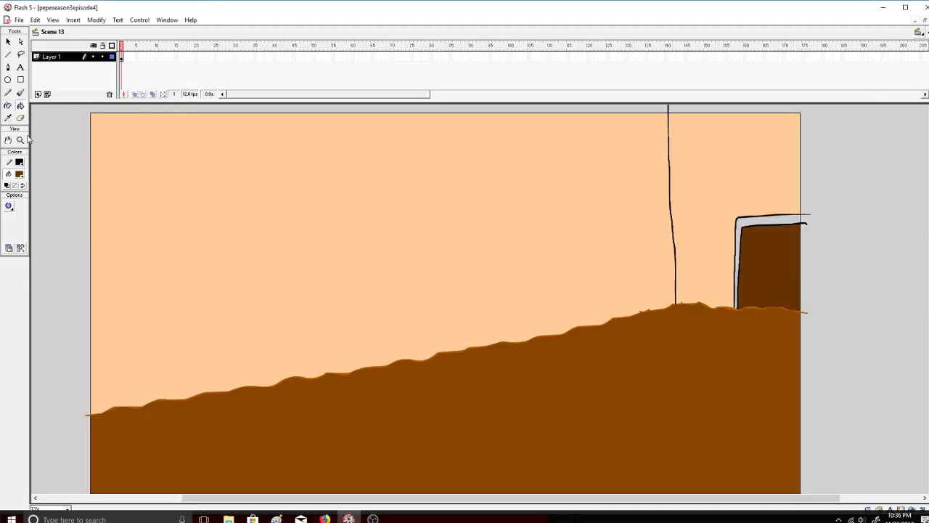
# Paint a black rectangular window outline high on the wall, to the left of the vertical corner line.
pyautogui.click(20, 93)
pyautogui.click(20, 174)
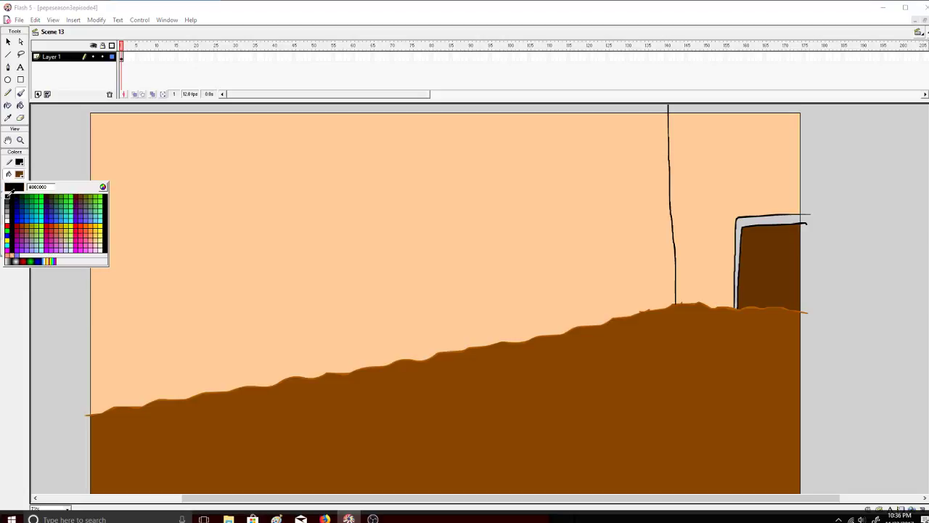
pyautogui.click(6, 195)
pyautogui.moveTo(468, 186); pyautogui.dragTo(473, 227)
pyautogui.hotkey('ctrl', 'z')
pyautogui.moveTo(470, 184); pyautogui.dragTo(470, 225)
pyautogui.hotkey('ctrl', 'z')
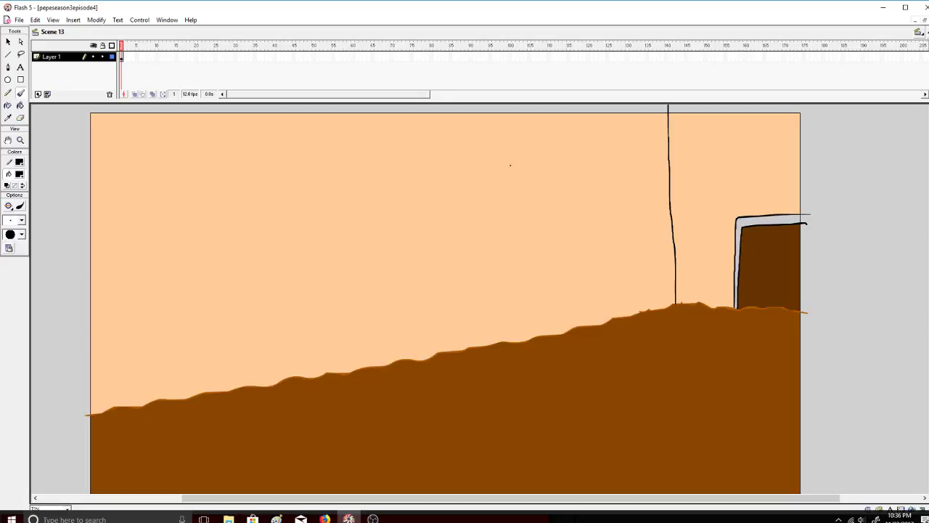
pyautogui.moveTo(510, 162)
pyautogui.mouseDown()
pyautogui.moveTo(512, 210)
pyautogui.moveTo(592, 207)
pyautogui.moveTo(603, 196)
pyautogui.moveTo(601, 164)
pyautogui.moveTo(590, 156)
pyautogui.moveTo(510, 163)
pyautogui.mouseUp()
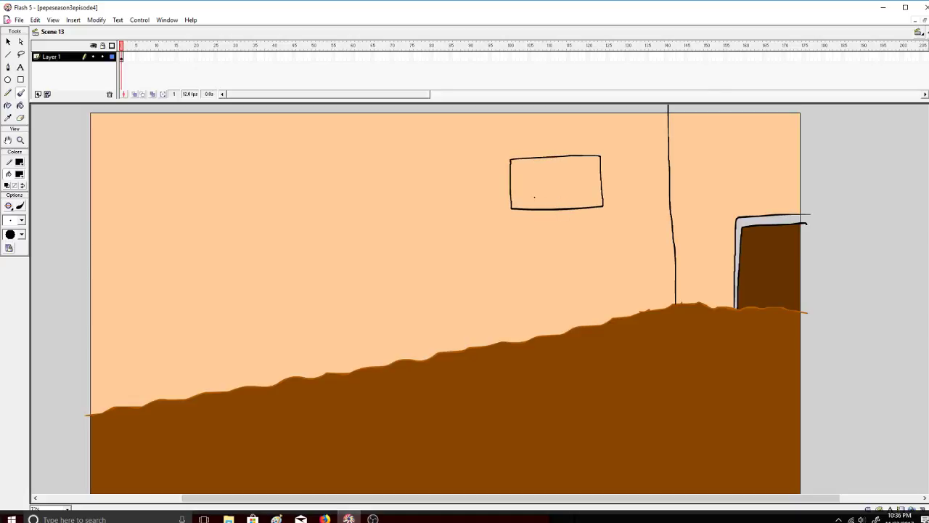
# Paint double crossbars dividing the window into four panes and an outer frame outline around it.
pyautogui.moveTo(555, 209)
pyautogui.mouseDown()
pyautogui.moveTo(558, 188)
pyautogui.moveTo(515, 188)
pyautogui.mouseUp()
pyautogui.hotkey('ctrl', 'z')
pyautogui.hotkey('ctrl', 'z')
pyautogui.hotkey('ctrl', 'z')
pyautogui.hotkey('ctrl', 'z')
pyautogui.moveTo(561, 206)
pyautogui.mouseDown()
pyautogui.moveTo(508, 189)
pyautogui.moveTo(559, 181)
pyautogui.moveTo(557, 158)
pyautogui.moveTo(566, 156)
pyautogui.moveTo(567, 179)
pyautogui.moveTo(600, 179)
pyautogui.moveTo(567, 189)
pyautogui.moveTo(568, 204)
pyautogui.moveTo(600, 183)
pyautogui.moveTo(570, 187)
pyautogui.moveTo(566, 210)
pyautogui.mouseUp()
pyautogui.hotkey('ctrl', 'z')
pyautogui.hotkey('ctrl', 'z')
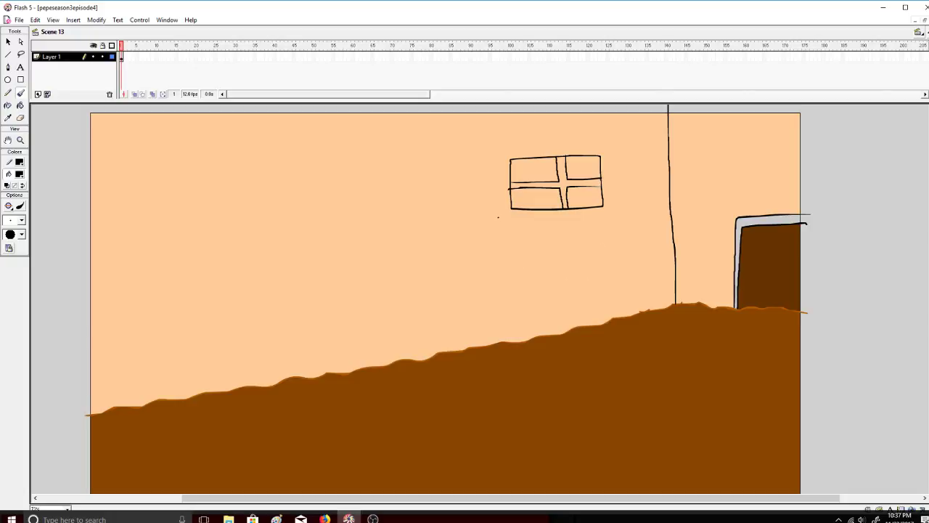
pyautogui.moveTo(504, 160)
pyautogui.mouseDown()
pyautogui.moveTo(509, 212)
pyautogui.moveTo(611, 210)
pyautogui.moveTo(603, 150)
pyautogui.moveTo(504, 155)
pyautogui.mouseUp()
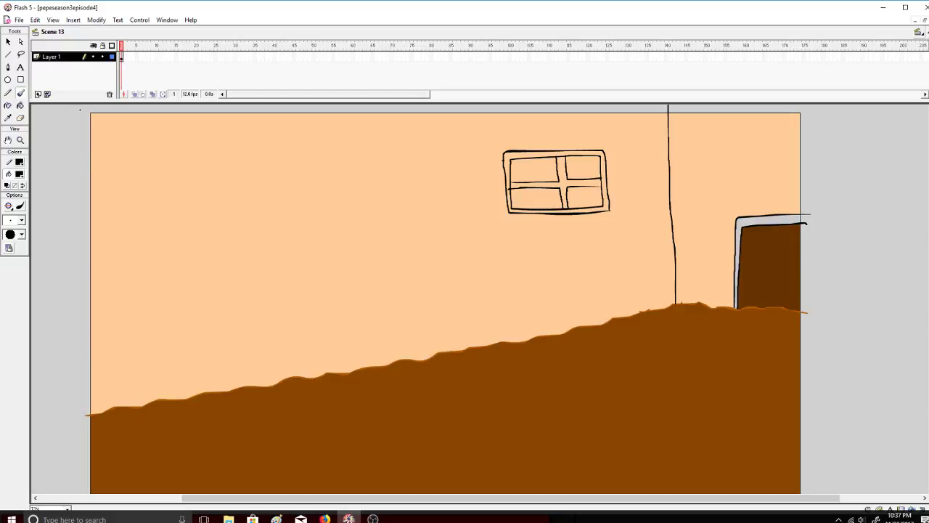
# Fill the window's outer frame and crossbars with white.
pyautogui.click(20, 105)
pyautogui.click(20, 175)
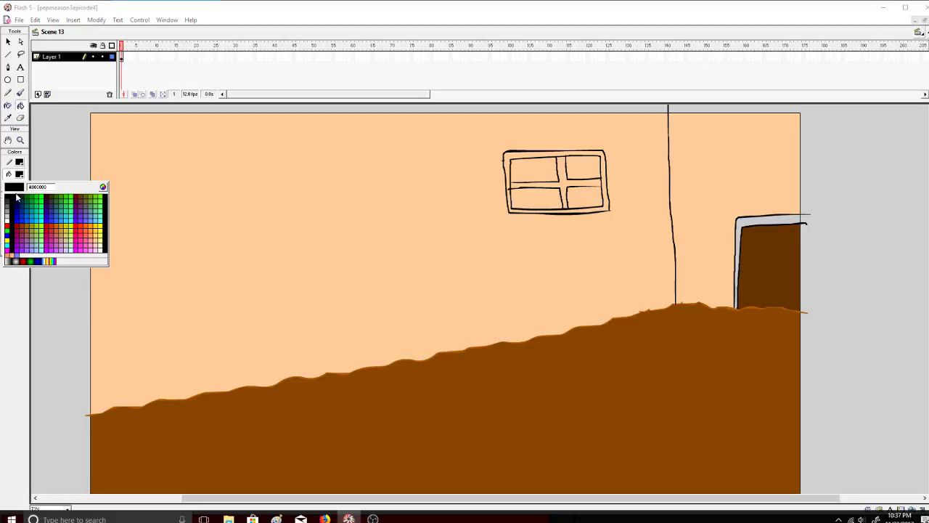
pyautogui.click(8, 219)
pyautogui.click(555, 156)
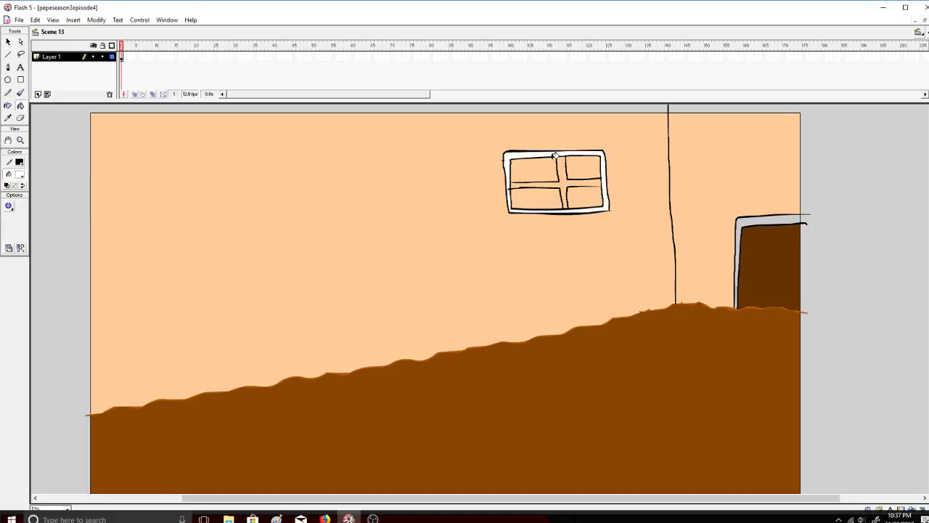
pyautogui.click(576, 181)
pyautogui.hotkey('ctrl', 'z')
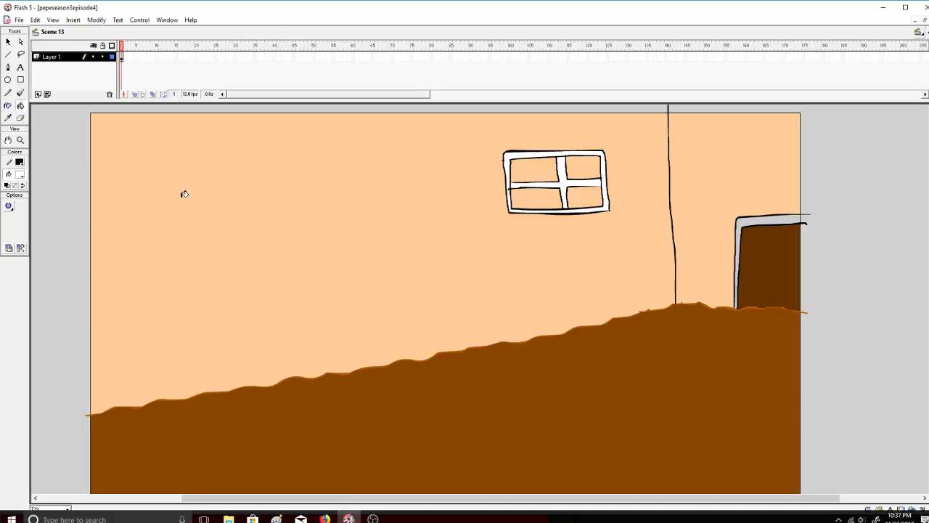
# Fill the four window panes with cyan.
pyautogui.click(22, 175)
pyautogui.click(8, 250)
pyautogui.click(22, 175)
pyautogui.click(12, 242)
pyautogui.click(541, 196)
pyautogui.click(593, 193)
pyautogui.click(590, 158)
pyautogui.click(541, 176)
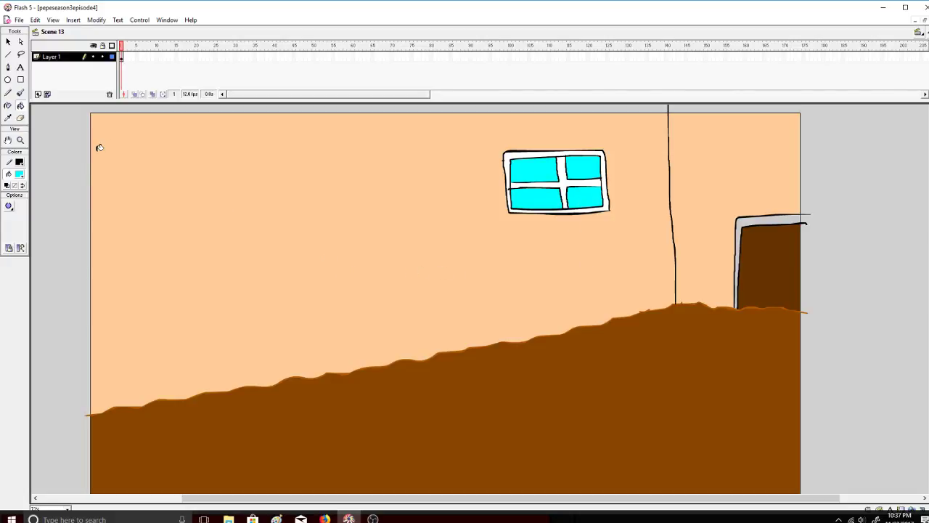
# Add a new layer and paint a black outline of a sofa back on the wall below the window.
pyautogui.click(20, 93)
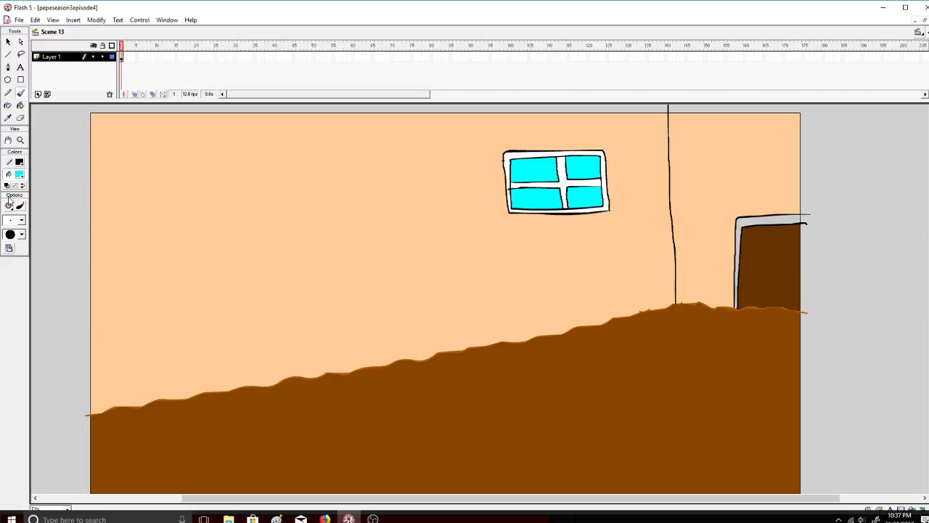
pyautogui.click(19, 173)
pyautogui.click(6, 188)
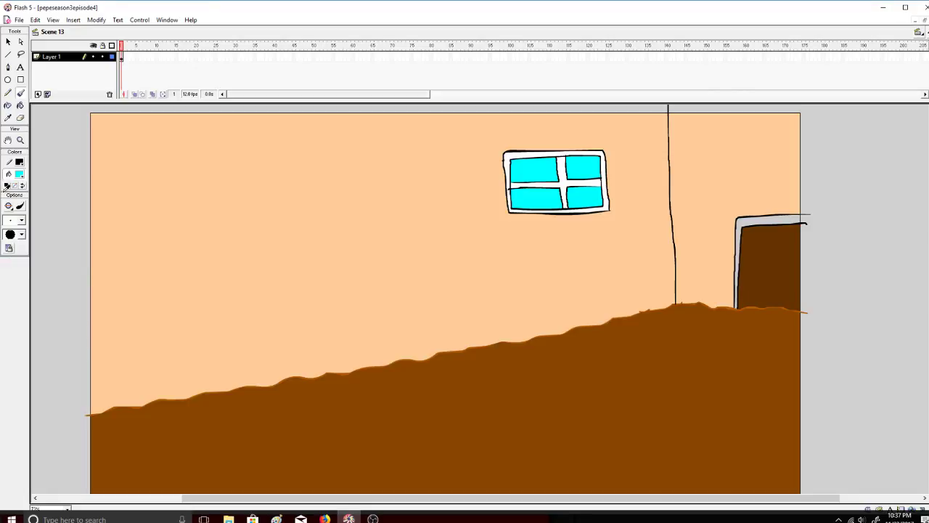
pyautogui.click(38, 93)
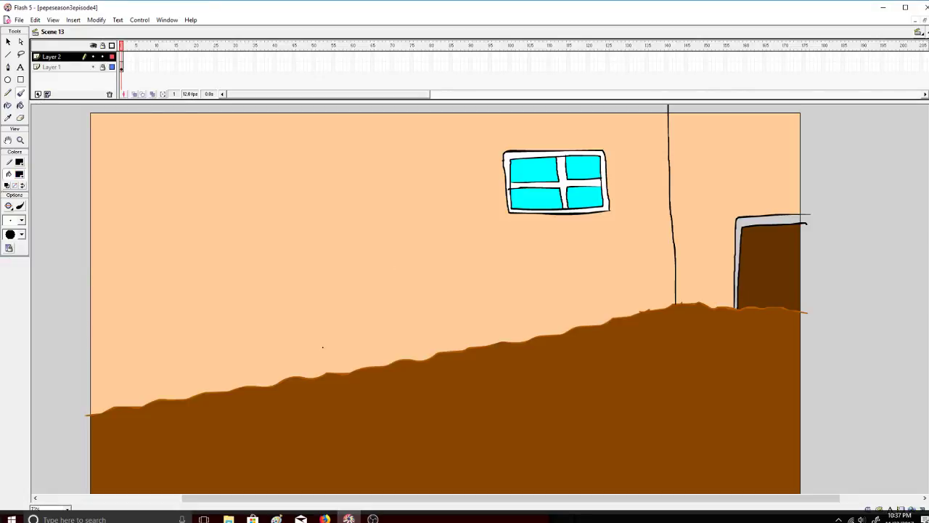
pyautogui.moveTo(266, 338)
pyautogui.mouseDown()
pyautogui.moveTo(268, 289)
pyautogui.moveTo(315, 257)
pyautogui.moveTo(519, 236)
pyautogui.moveTo(551, 261)
pyautogui.moveTo(552, 294)
pyautogui.mouseUp()
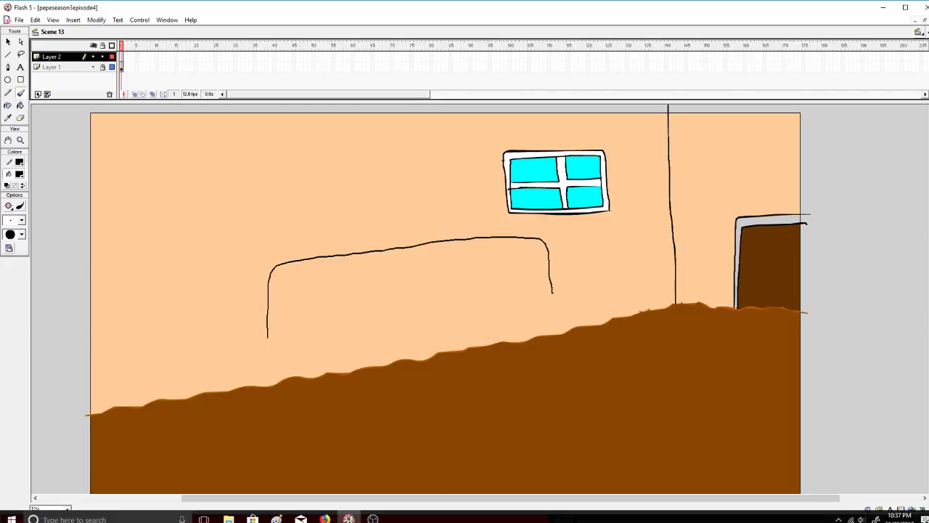
# Try to paint a box-shaped armrest below the left end of the sofa back, then undo its strokes.
pyautogui.moveTo(265, 396)
pyautogui.mouseDown()
pyautogui.moveTo(268, 340)
pyautogui.moveTo(266, 349)
pyautogui.moveTo(316, 362)
pyautogui.moveTo(313, 400)
pyautogui.moveTo(267, 399)
pyautogui.mouseUp()
pyautogui.hotkey('ctrl', 'z')
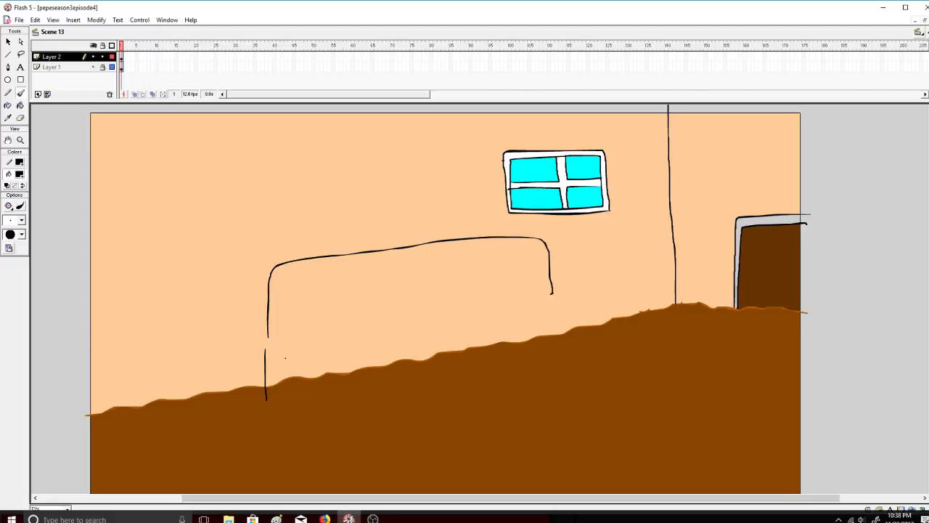
pyautogui.moveTo(274, 350)
pyautogui.mouseDown()
pyautogui.moveTo(321, 359)
pyautogui.moveTo(341, 385)
pyautogui.moveTo(341, 410)
pyautogui.moveTo(271, 400)
pyautogui.mouseUp()
pyautogui.click(324, 518)
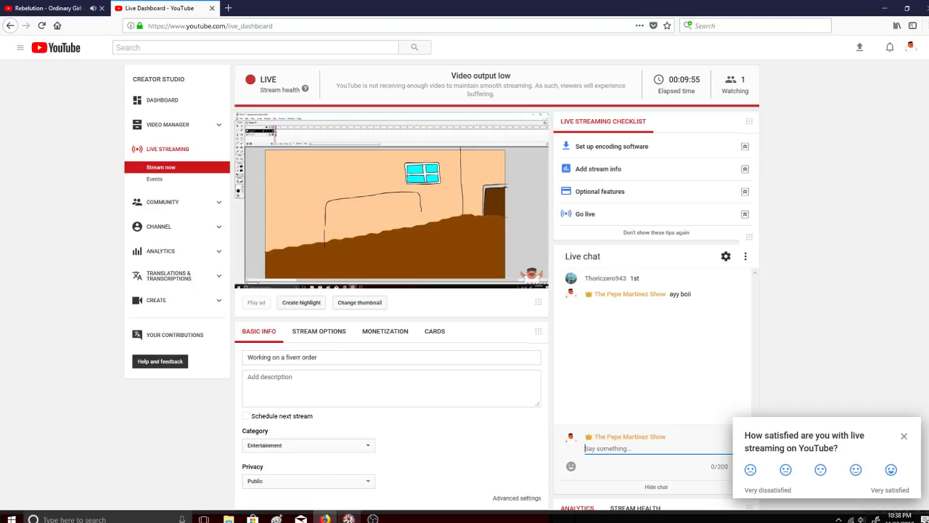
pyautogui.click(348, 518)
pyautogui.click(264, 389)
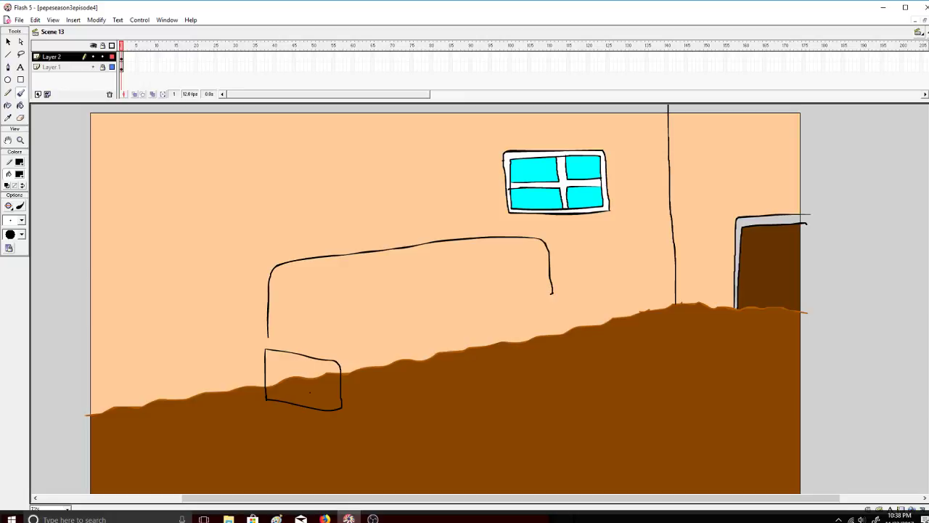
pyautogui.hotkey('ctrl', 'z')
pyautogui.hotkey('ctrl', 'z')
pyautogui.hotkey('ctrl', 'z')
# Switch to the YouTube live dashboard, retitle the stream "Working on a new episode", and return to Flash.
pyautogui.click(325, 518)
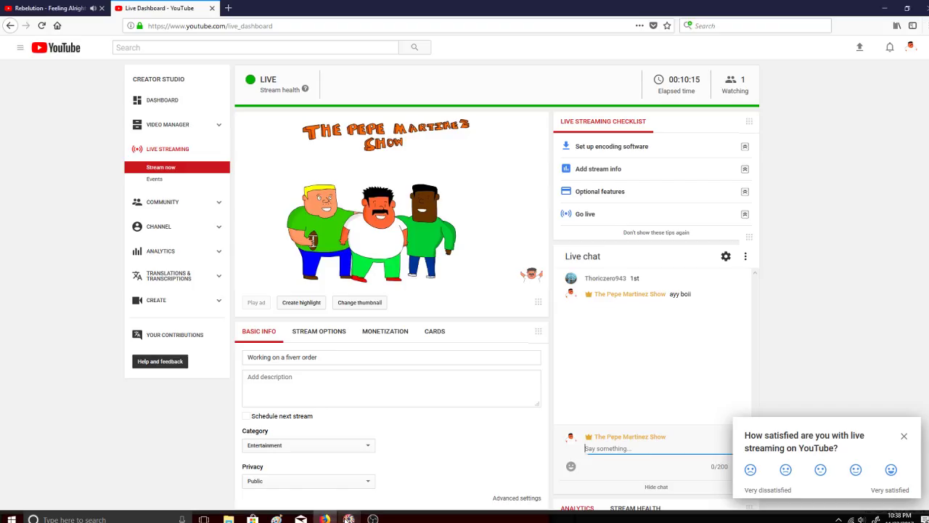
pyautogui.moveTo(332, 357); pyautogui.dragTo(286, 357)
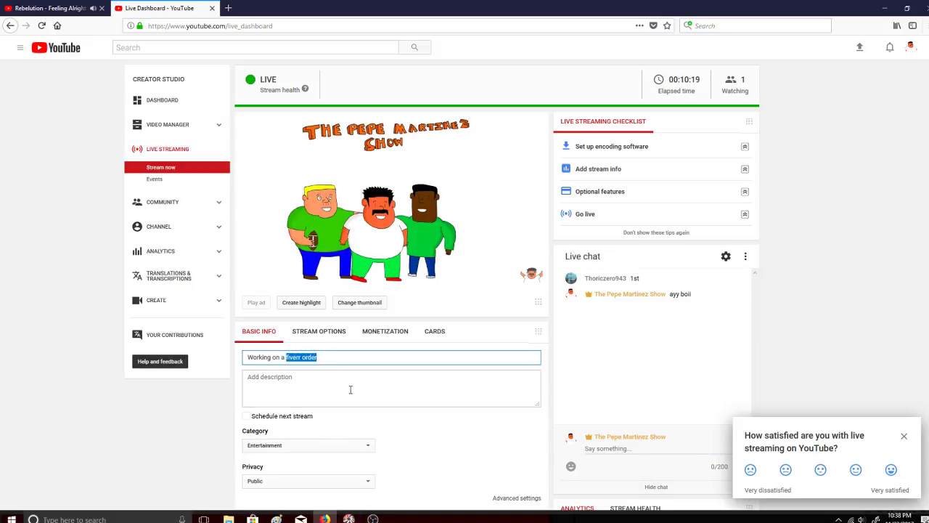
pyautogui.write('new ')
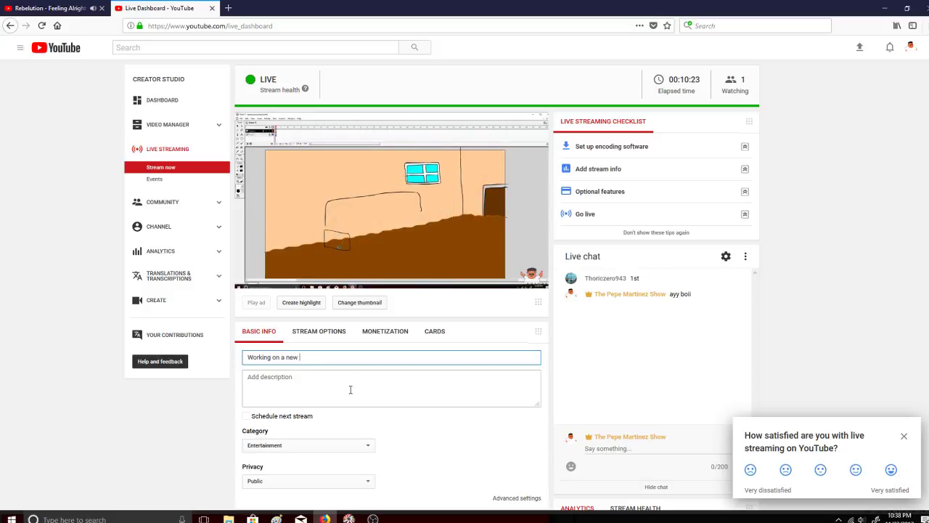
pyautogui.write('bpisode')
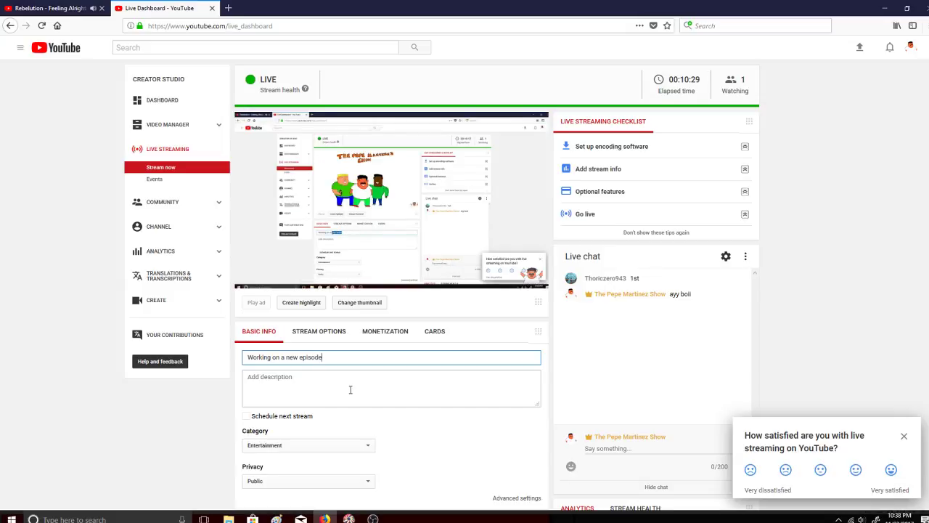
pyautogui.click(367, 374)
pyautogui.click(379, 357)
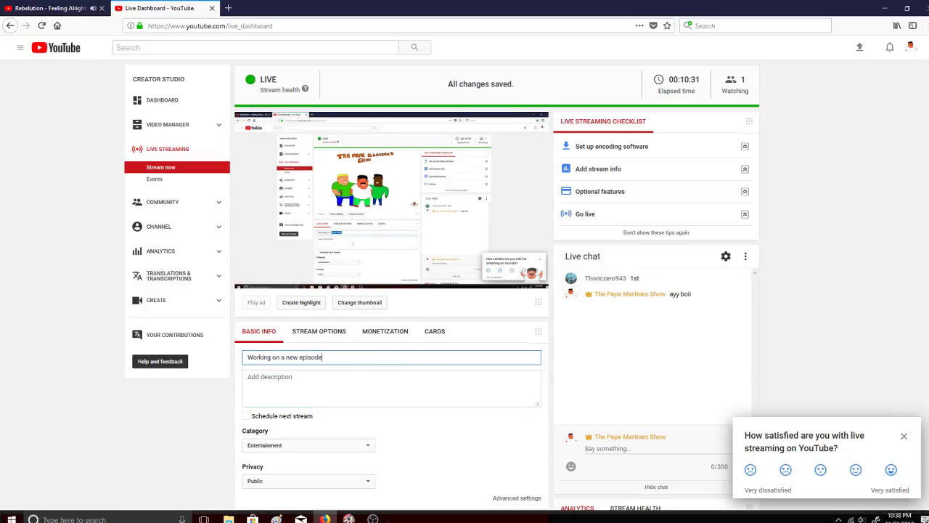
pyautogui.click(348, 518)
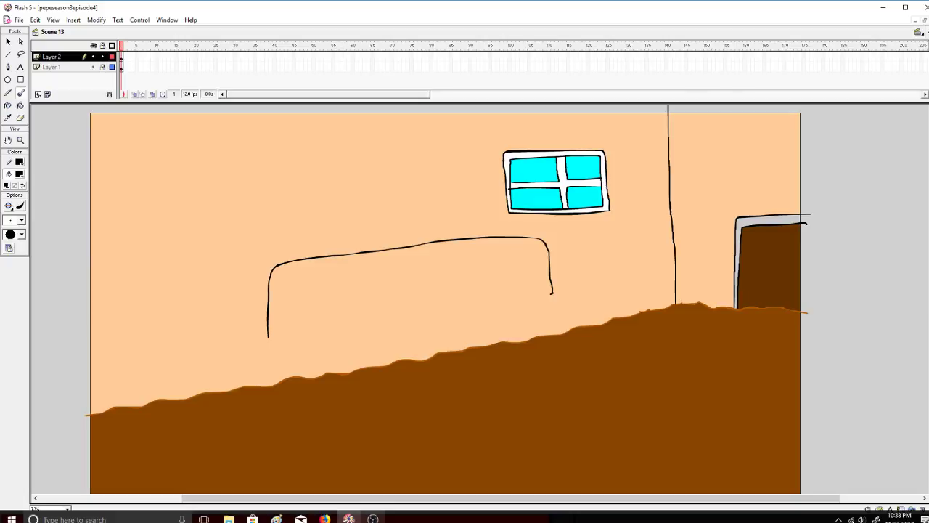
pyautogui.moveTo(372, 518)
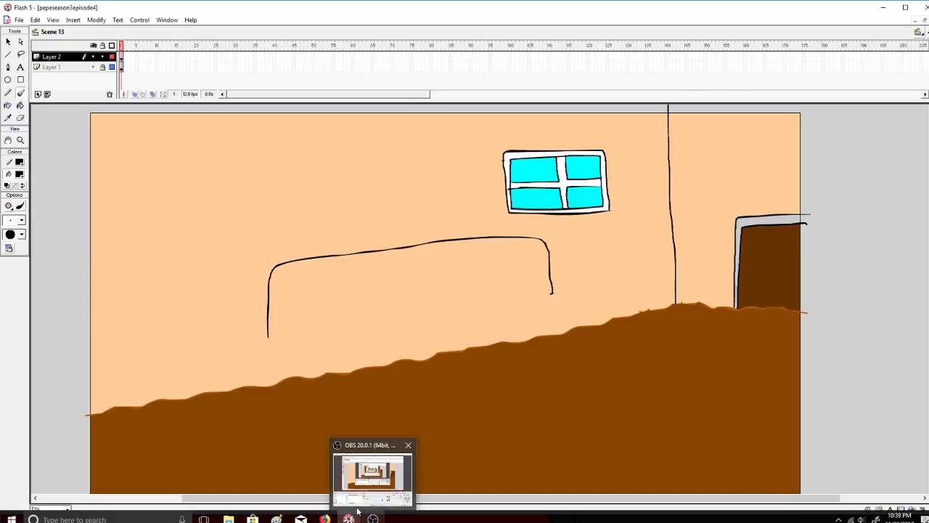
pyautogui.click(376, 479)
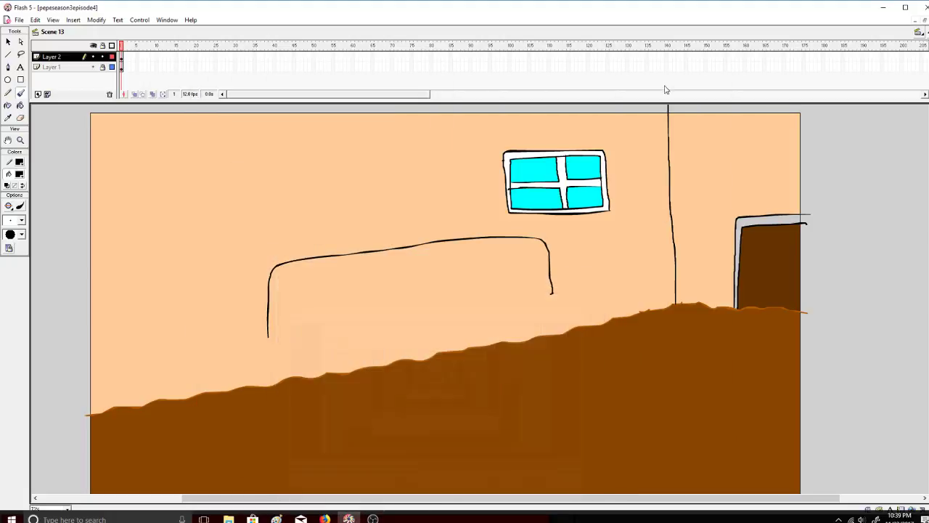
pyautogui.click(669, 75)
# Try to paint a sofa armrest with a rounded front and a narrow base, undoing the strokes.
pyautogui.moveTo(278, 382); pyautogui.dragTo(278, 420)
pyautogui.hotkey('ctrl', 'z')
pyautogui.moveTo(286, 359)
pyautogui.mouseDown()
pyautogui.moveTo(276, 360)
pyautogui.moveTo(273, 385)
pyautogui.moveTo(285, 428)
pyautogui.moveTo(303, 392)
pyautogui.moveTo(302, 358)
pyautogui.moveTo(289, 357)
pyautogui.mouseUp()
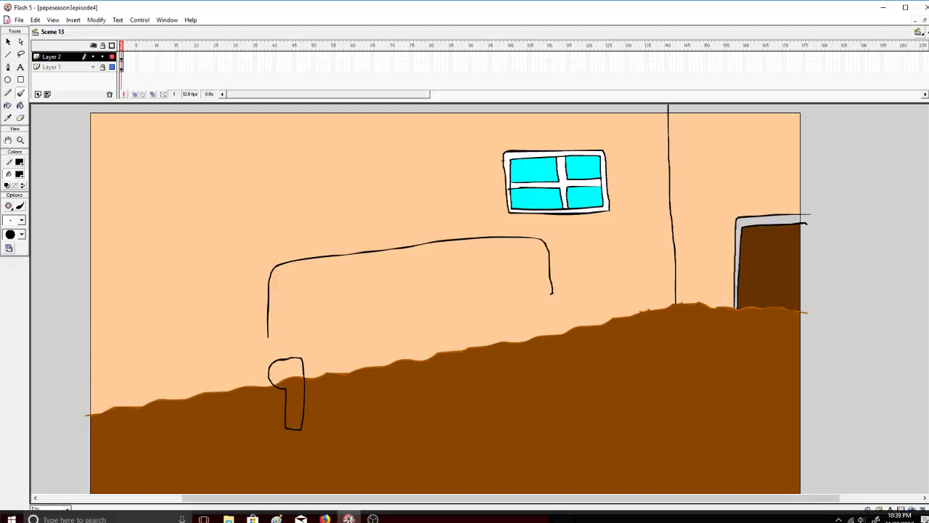
pyautogui.moveTo(285, 428)
pyautogui.mouseDown()
pyautogui.moveTo(257, 416)
pyautogui.moveTo(254, 381)
pyautogui.moveTo(265, 350)
pyautogui.moveTo(280, 423)
pyautogui.mouseUp()
pyautogui.hotkey('ctrl', 'z')
pyautogui.moveTo(268, 336); pyautogui.dragTo(266, 398)
pyautogui.hotkey('ctrl', 'z')
pyautogui.hotkey('ctrl', 'z')
pyautogui.moveTo(276, 357)
pyautogui.mouseDown()
pyautogui.moveTo(257, 371)
pyautogui.moveTo(256, 385)
pyautogui.moveTo(258, 356)
pyautogui.moveTo(263, 389)
pyautogui.moveTo(305, 378)
pyautogui.moveTo(301, 351)
pyautogui.moveTo(271, 351)
pyautogui.moveTo(283, 342)
pyautogui.moveTo(268, 337)
pyautogui.moveTo(259, 361)
pyautogui.mouseUp()
pyautogui.hotkey('ctrl', 'z')
pyautogui.hotkey('ctrl', 'z')
pyautogui.hotkey('ctrl', 'z')
pyautogui.hotkey('ctrl', 'z')
# Try to paint a slanted four-sided armrest panel below the sofa back's left end, undoing the strokes.
pyautogui.moveTo(265, 366); pyautogui.dragTo(265, 397)
pyautogui.hotkey('ctrl', 'z')
pyautogui.moveTo(255, 363)
pyautogui.mouseDown()
pyautogui.moveTo(255, 396)
pyautogui.moveTo(335, 427)
pyautogui.moveTo(332, 370)
pyautogui.moveTo(256, 361)
pyautogui.mouseUp()
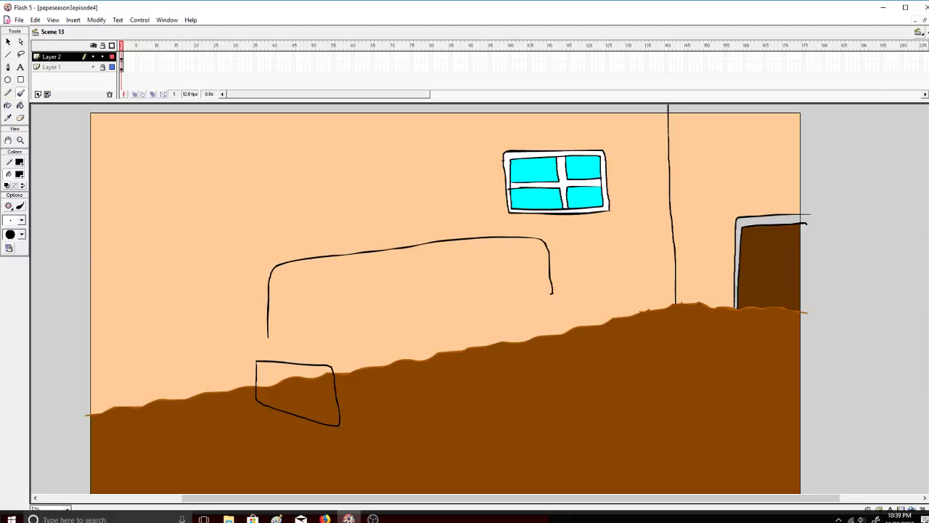
pyautogui.moveTo(346, 363); pyautogui.dragTo(269, 344)
pyautogui.hotkey('ctrl', 'z')
pyautogui.hotkey('ctrl', 'z')
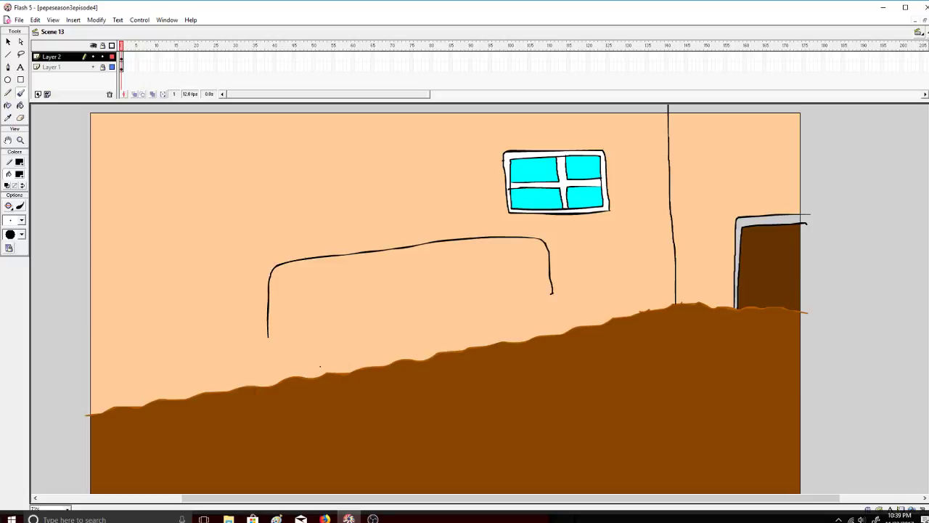
# Paint the sofa's left armrest with a rounded front panel and a slanted side joined to the sofa back.
pyautogui.moveTo(308, 406)
pyautogui.mouseDown()
pyautogui.moveTo(288, 367)
pyautogui.moveTo(290, 352)
pyautogui.moveTo(327, 345)
pyautogui.moveTo(331, 407)
pyautogui.moveTo(314, 408)
pyautogui.moveTo(263, 392)
pyautogui.moveTo(267, 330)
pyautogui.mouseUp()
pyautogui.moveTo(328, 346); pyautogui.dragTo(267, 336)
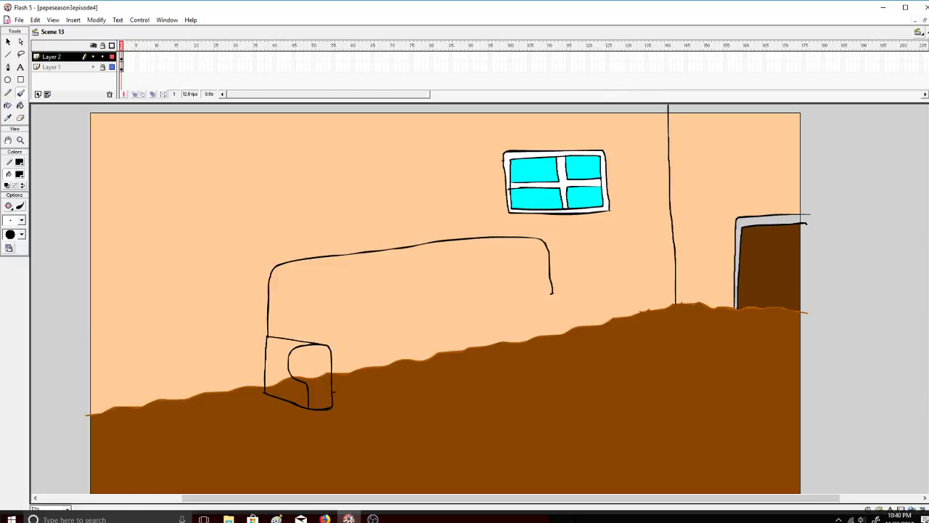
# Paint the sofa's bottom edge as a gently rising line running right from the base of the left armrest.
pyautogui.moveTo(333, 392); pyautogui.dragTo(498, 379)
pyautogui.hotkey('ctrl', 'z')
pyautogui.moveTo(334, 391)
pyautogui.mouseDown()
pyautogui.moveTo(378, 378)
pyautogui.moveTo(348, 391)
pyautogui.moveTo(559, 370)
pyautogui.mouseUp()
pyautogui.hotkey('ctrl', 'z')
pyautogui.hotkey('ctrl', 'z')
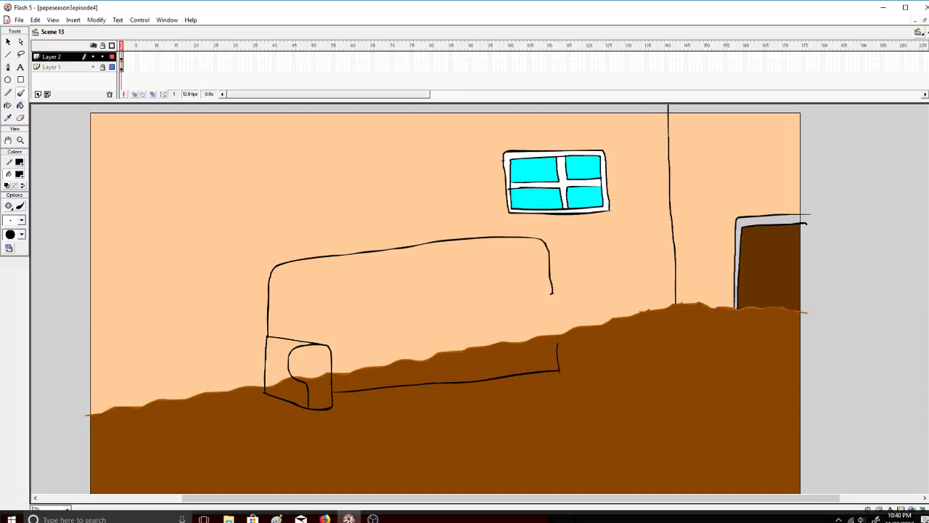
# Paint a right armrest with a rounded front and narrow base, joined to the sofa back by a slanted line.
pyautogui.moveTo(556, 337)
pyautogui.mouseDown()
pyautogui.moveTo(591, 324)
pyautogui.moveTo(598, 333)
pyautogui.moveTo(587, 373)
pyautogui.mouseUp()
pyautogui.hotkey('ctrl', 'z')
pyautogui.moveTo(559, 326)
pyautogui.mouseDown()
pyautogui.moveTo(586, 324)
pyautogui.moveTo(594, 346)
pyautogui.moveTo(585, 372)
pyautogui.moveTo(568, 379)
pyautogui.mouseUp()
pyautogui.hotkey('ctrl', 'z')
pyautogui.moveTo(559, 369)
pyautogui.mouseDown()
pyautogui.moveTo(557, 317)
pyautogui.moveTo(591, 315)
pyautogui.moveTo(595, 335)
pyautogui.moveTo(586, 369)
pyautogui.moveTo(561, 371)
pyautogui.mouseUp()
pyautogui.moveTo(591, 315); pyautogui.dragTo(552, 294)
pyautogui.hotkey('ctrl', 'z')
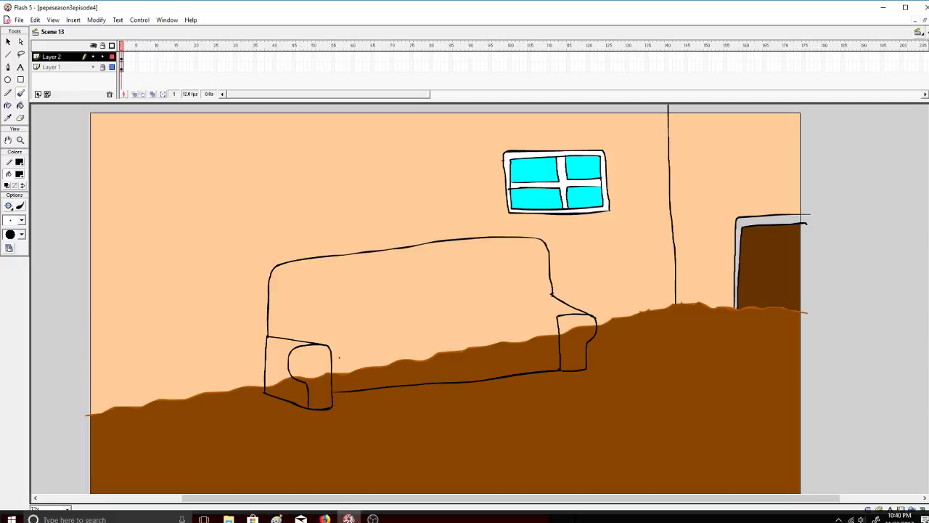
# Try to paint the base strip and seat-edge lines between the two armrests, undoing the strokes.
pyautogui.moveTo(334, 379); pyautogui.dragTo(561, 359)
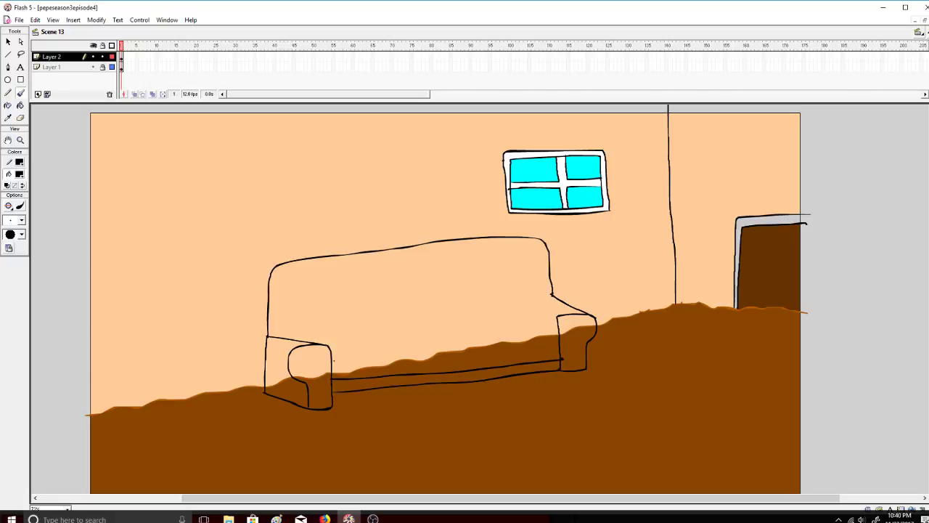
pyautogui.moveTo(333, 356)
pyautogui.mouseDown()
pyautogui.moveTo(541, 336)
pyautogui.moveTo(556, 324)
pyautogui.moveTo(332, 349)
pyautogui.mouseUp()
pyautogui.hotkey('ctrl', 'z')
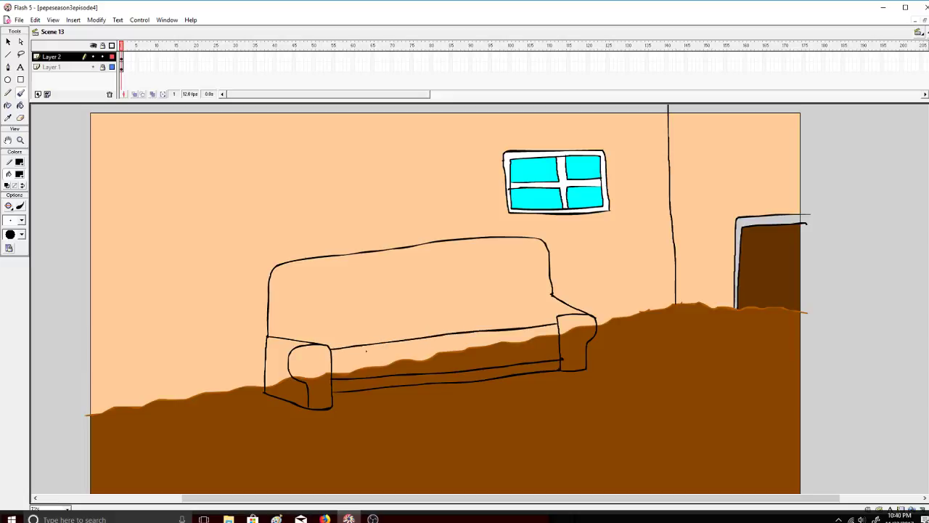
pyautogui.hotkey('ctrl', 'z')
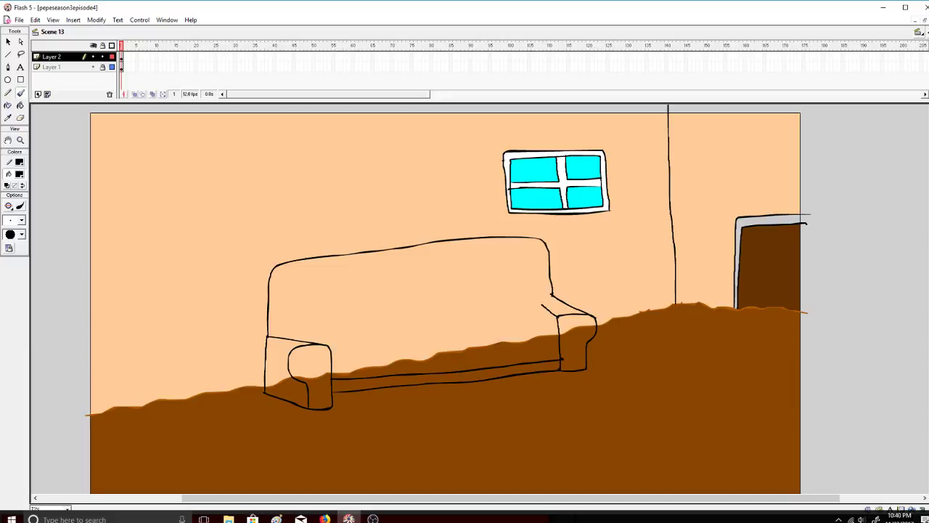
pyautogui.moveTo(540, 304); pyautogui.dragTo(557, 316)
pyautogui.moveTo(332, 352); pyautogui.dragTo(561, 332)
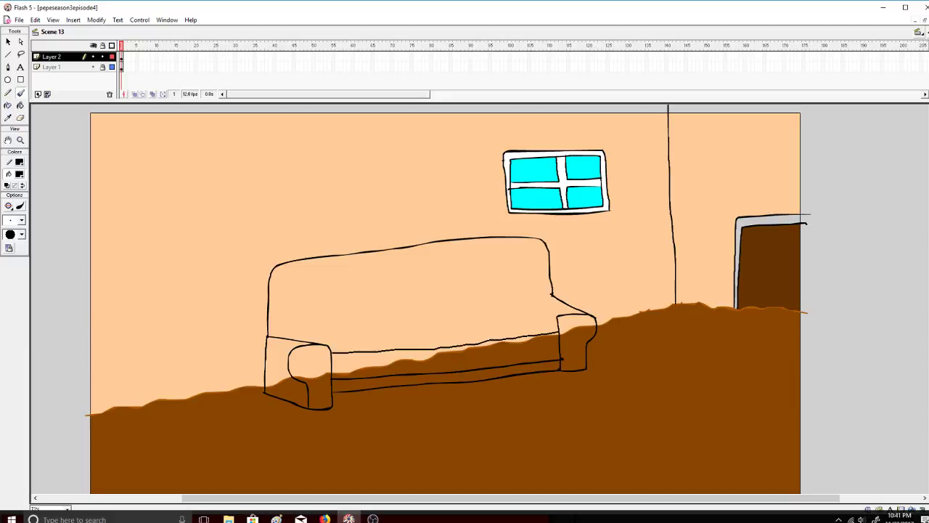
pyautogui.hotkey('ctrl', 'z')
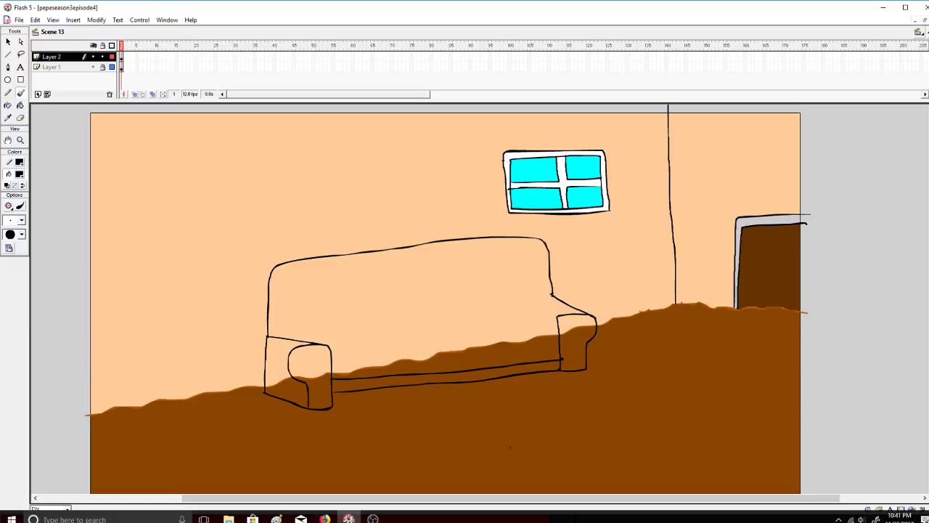
pyautogui.hotkey('ctrl', 'z')
# Erase the sofa's right armrest.
pyautogui.click(20, 118)
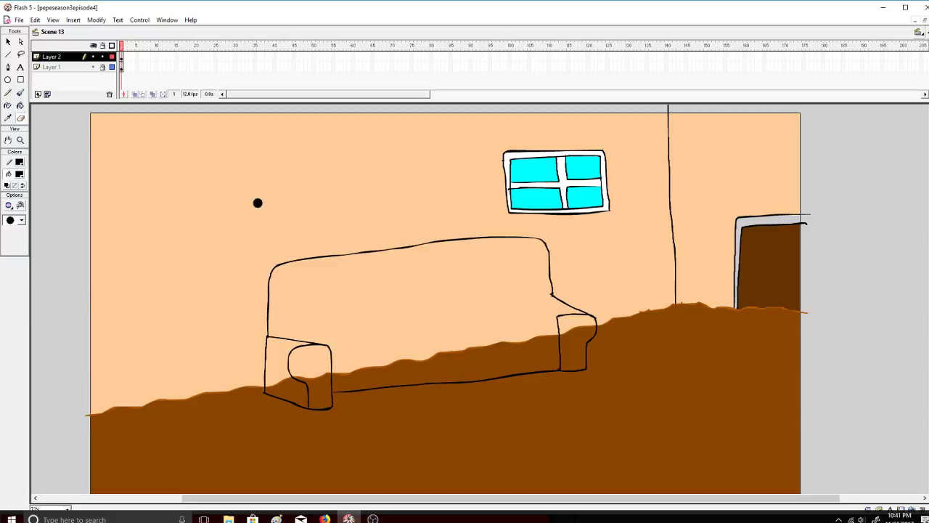
pyautogui.moveTo(562, 333)
pyautogui.mouseDown()
pyautogui.moveTo(554, 320)
pyautogui.moveTo(566, 376)
pyautogui.moveTo(591, 367)
pyautogui.moveTo(597, 330)
pyautogui.moveTo(555, 320)
pyautogui.mouseUp()
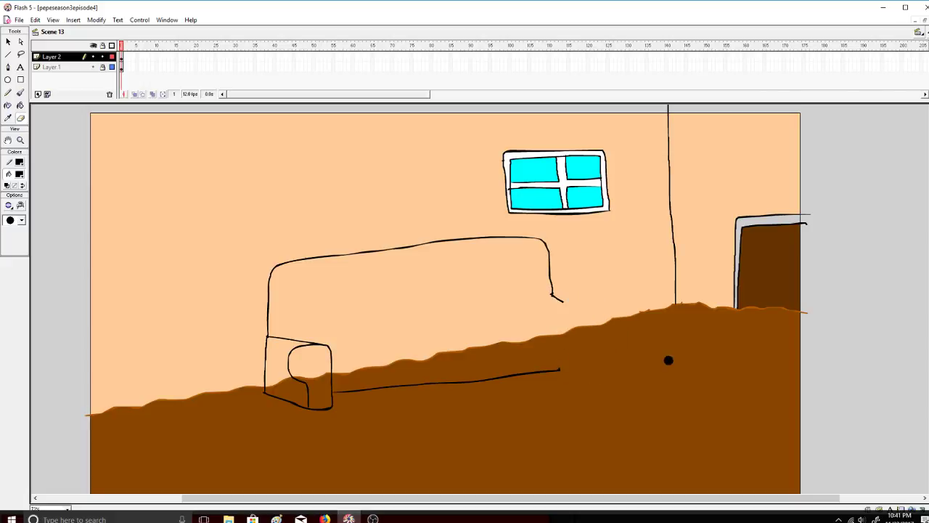
# Paint the upper line and short right end of the base strip above the sofa's bottom edge.
pyautogui.click(21, 92)
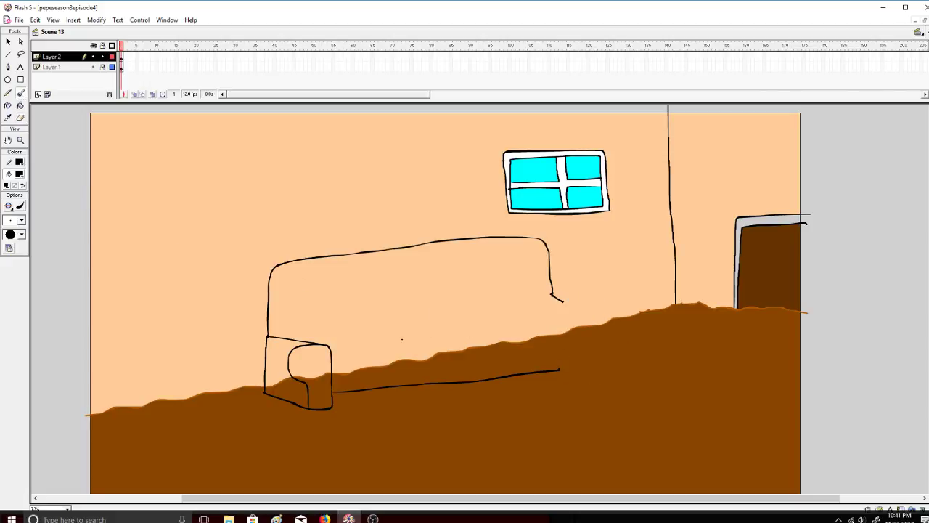
pyautogui.moveTo(331, 378)
pyautogui.mouseDown()
pyautogui.moveTo(555, 354)
pyautogui.moveTo(557, 364)
pyautogui.mouseUp()
pyautogui.hotkey('ctrl', 'z')
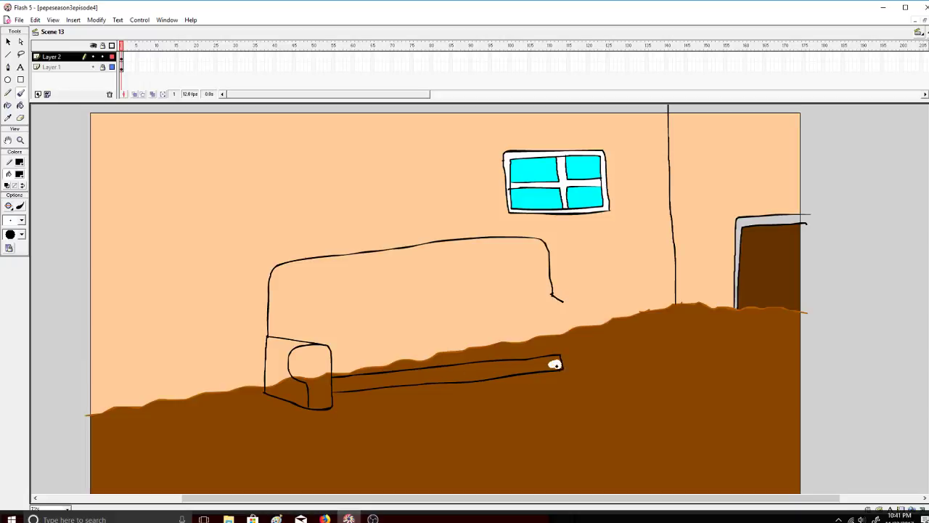
pyautogui.hotkey('ctrl', 'z')
# Remove the leftover line stub at the lower right end of the sofa back.
pyautogui.click(325, 518)
pyautogui.click(349, 518)
pyautogui.moveTo(559, 299); pyautogui.dragTo(563, 301)
# Open Scene 1 with the Burger Queen building, adjust its magnification, and play the scene.
pyautogui.click(918, 33)
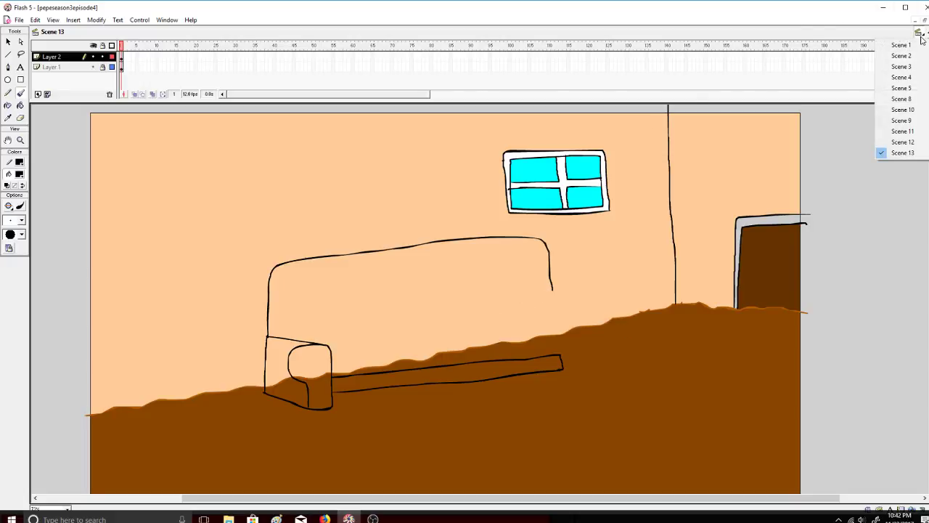
pyautogui.click(901, 45)
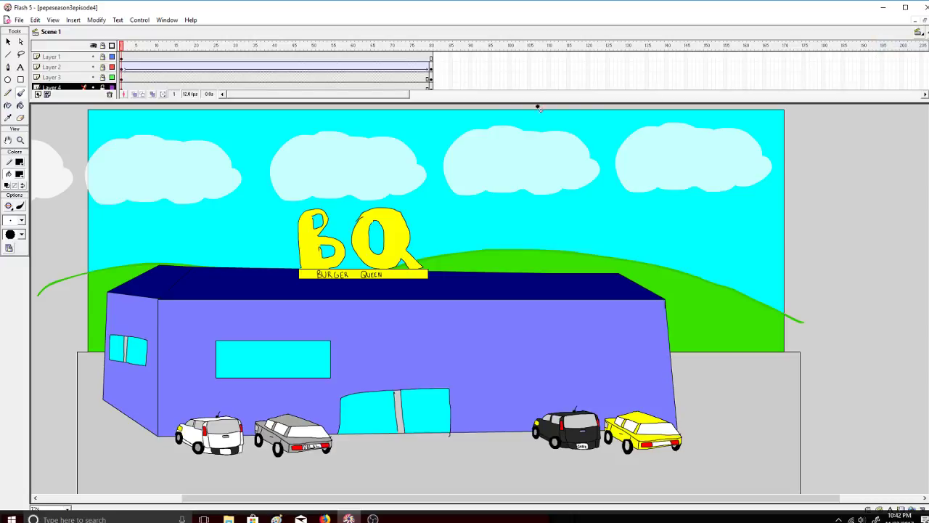
pyautogui.click(53, 20)
pyautogui.click(56, 138)
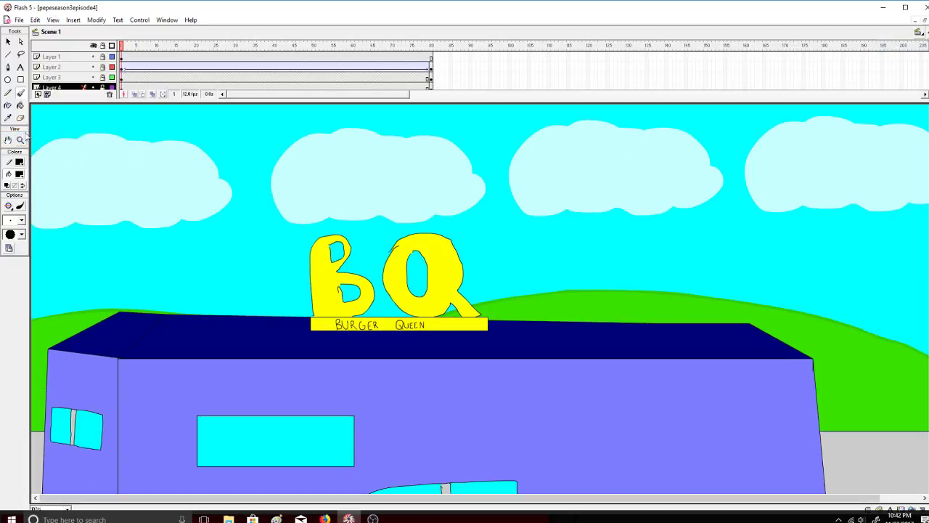
pyautogui.click(20, 139)
pyautogui.click(60, 206)
pyautogui.click(140, 20)
pyautogui.click(152, 32)
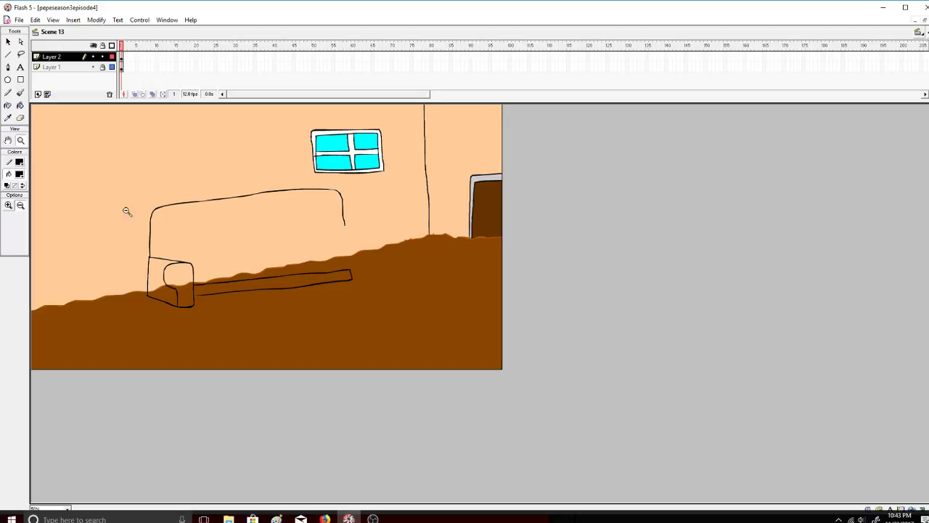
# Try to paint a right armrest with a rounded top at the end of the base strip, undoing the strokes.
pyautogui.click(8, 205)
pyautogui.click(447, 282)
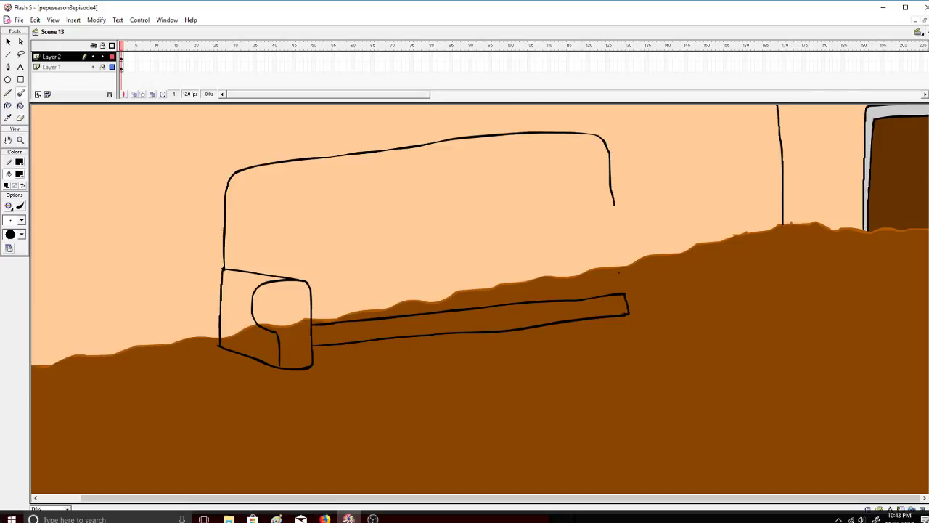
pyautogui.click(55, 21)
pyautogui.click(31, 138)
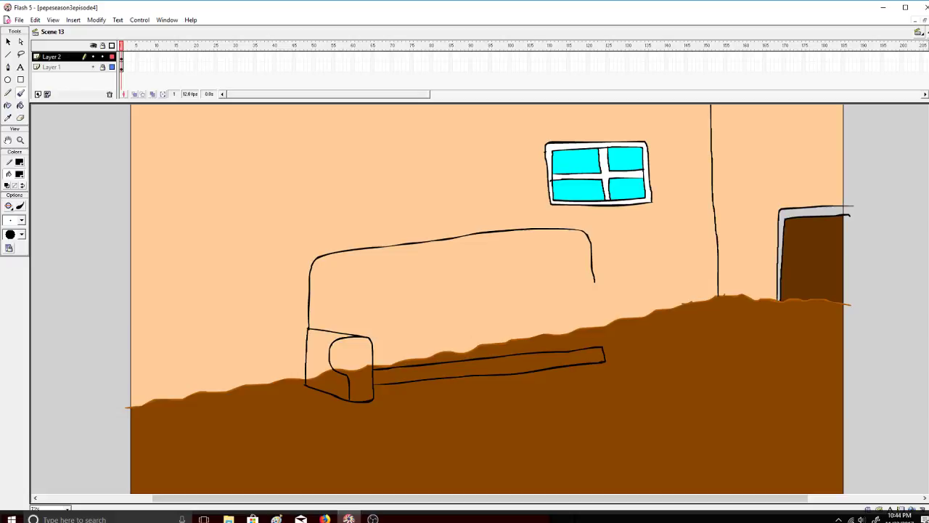
pyautogui.moveTo(602, 350); pyautogui.dragTo(602, 334)
pyautogui.hotkey('ctrl', 'z')
pyautogui.moveTo(604, 371)
pyautogui.mouseDown()
pyautogui.moveTo(630, 371)
pyautogui.moveTo(629, 339)
pyautogui.moveTo(644, 324)
pyautogui.moveTo(630, 307)
pyautogui.moveTo(602, 312)
pyautogui.moveTo(603, 345)
pyautogui.moveTo(601, 324)
pyautogui.moveTo(633, 323)
pyautogui.moveTo(641, 333)
pyautogui.moveTo(629, 342)
pyautogui.moveTo(628, 376)
pyautogui.moveTo(603, 376)
pyautogui.mouseUp()
pyautogui.hotkey('ctrl', 'z')
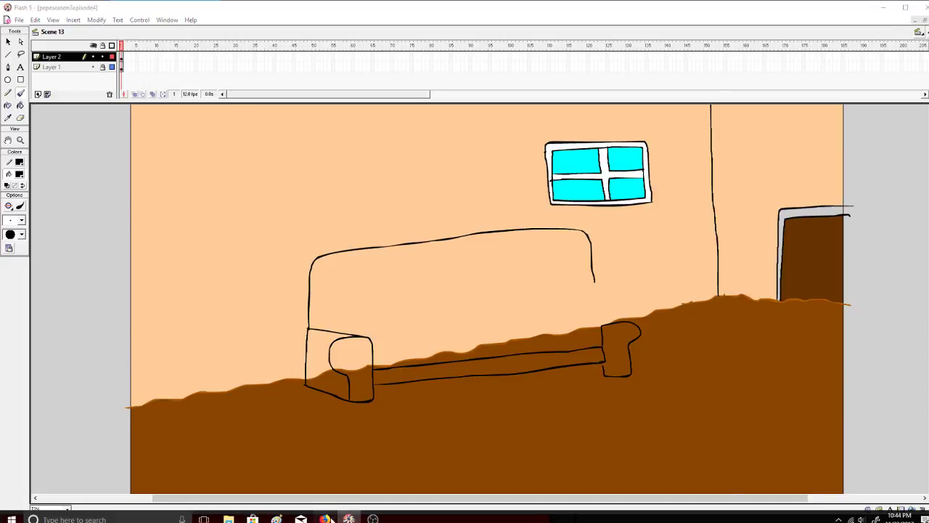
pyautogui.hotkey('ctrl', 'z')
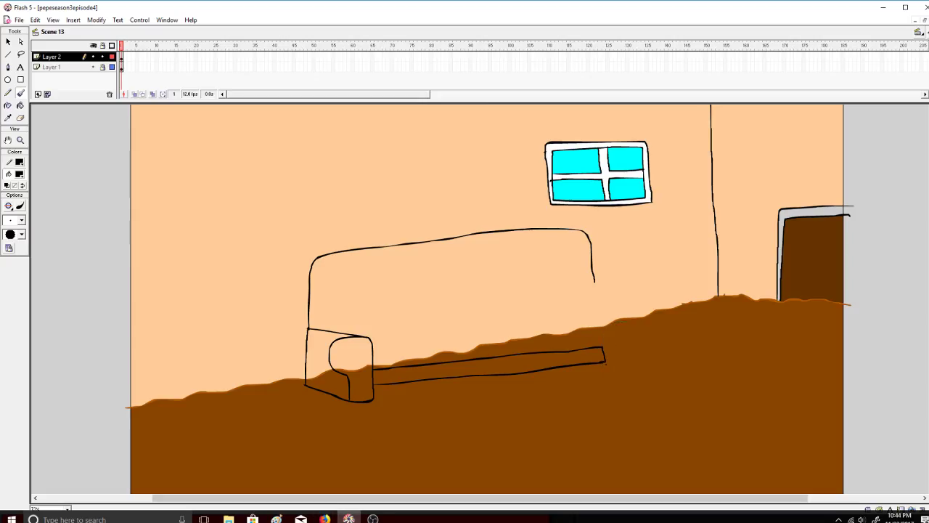
# Try to paint a wider right armrest with an overhanging rounded top and narrow base, undoing the strokes.
pyautogui.moveTo(606, 371); pyautogui.dragTo(634, 373)
pyautogui.hotkey('ctrl', 'z')
pyautogui.moveTo(608, 371); pyautogui.dragTo(623, 373)
pyautogui.hotkey('ctrl', 'z')
pyautogui.hotkey('ctrl', 'z')
pyautogui.moveTo(605, 362)
pyautogui.mouseDown()
pyautogui.moveTo(629, 372)
pyautogui.moveTo(631, 340)
pyautogui.moveTo(647, 327)
pyautogui.moveTo(628, 311)
pyautogui.moveTo(601, 332)
pyautogui.mouseUp()
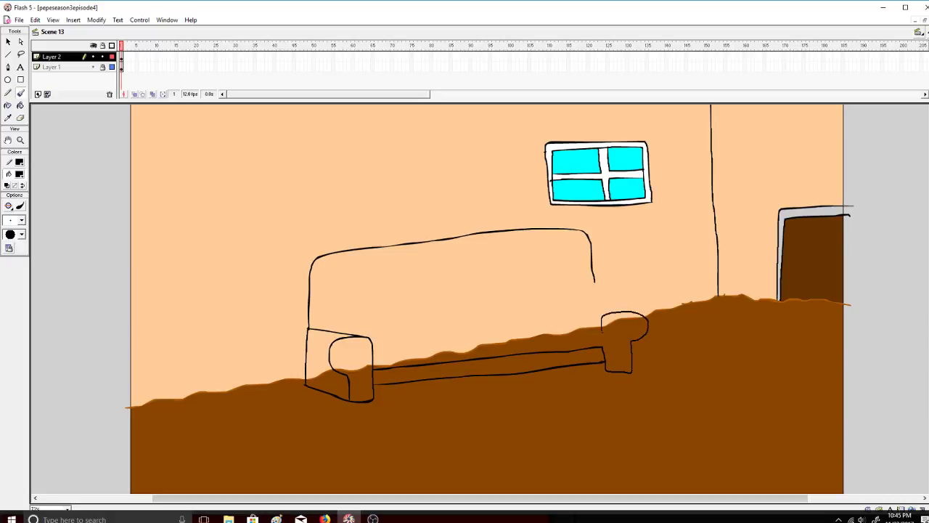
pyautogui.click(348, 518)
pyautogui.click(349, 518)
pyautogui.hotkey('ctrl', 'z')
# Try to paint a smaller right armrest with a slightly overhanging top beside the base strip, undoing the strokes.
pyautogui.moveTo(607, 341)
pyautogui.mouseDown()
pyautogui.moveTo(630, 325)
pyautogui.moveTo(601, 331)
pyautogui.moveTo(599, 321)
pyautogui.moveTo(614, 317)
pyautogui.moveTo(637, 327)
pyautogui.moveTo(632, 369)
pyautogui.mouseUp()
pyautogui.hotkey('ctrl', 'z')
pyautogui.hotkey('ctrl', 'z')
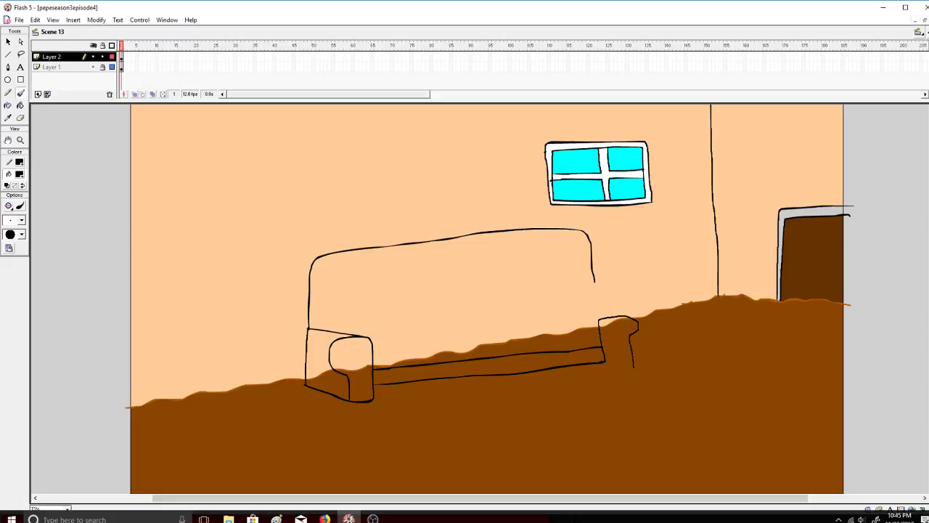
pyautogui.hotkey('ctrl', 'z')
# Try to paint the sofa back's lower right edge and a seat line from the left armrest, undoing the strokes.
pyautogui.moveTo(597, 280)
pyautogui.mouseDown()
pyautogui.moveTo(608, 288)
pyautogui.moveTo(596, 296)
pyautogui.moveTo(529, 310)
pyautogui.mouseUp()
pyautogui.hotkey('ctrl', 'z')
pyautogui.hotkey('ctrl', 'z')
pyautogui.moveTo(379, 339); pyautogui.dragTo(597, 320)
pyautogui.hotkey('ctrl', 'z')
pyautogui.moveTo(595, 343); pyautogui.dragTo(577, 332)
pyautogui.hotkey('ctrl', 'z')
# Switch to OBS, check the live stream, and return to Flash.
pyautogui.click(373, 518)
pyautogui.click(247, 393)
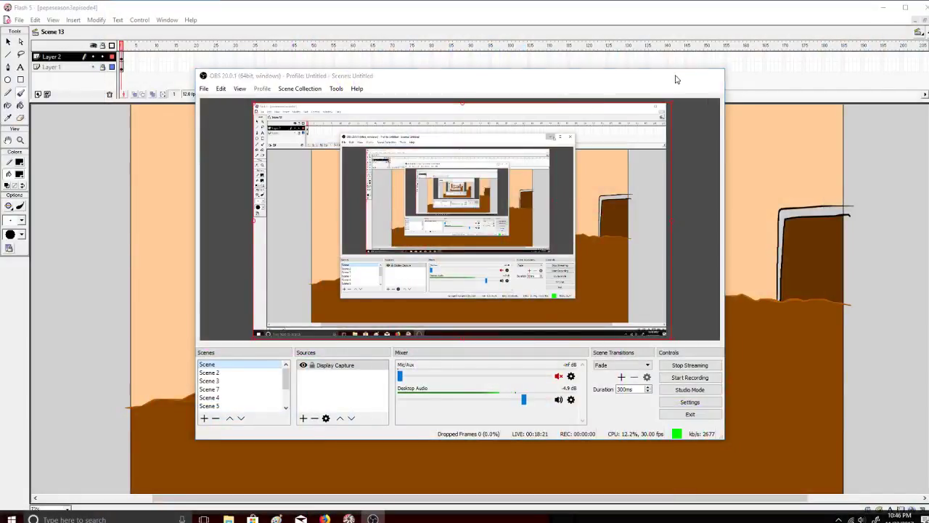
pyautogui.click(670, 77)
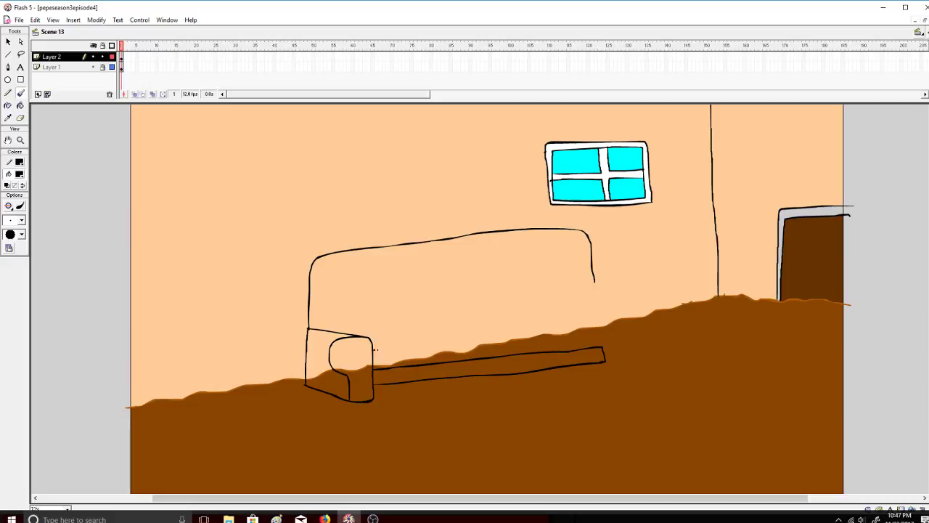
# Paint the seat line from the left armrest above the base strip, and erase the right ends of the seat and strip.
pyautogui.moveTo(374, 350)
pyautogui.mouseDown()
pyautogui.moveTo(554, 329)
pyautogui.moveTo(609, 339)
pyautogui.moveTo(604, 347)
pyautogui.moveTo(567, 328)
pyautogui.moveTo(374, 345)
pyautogui.mouseUp()
pyautogui.hotkey('ctrl', 'z')
pyautogui.hotkey('ctrl', 'z')
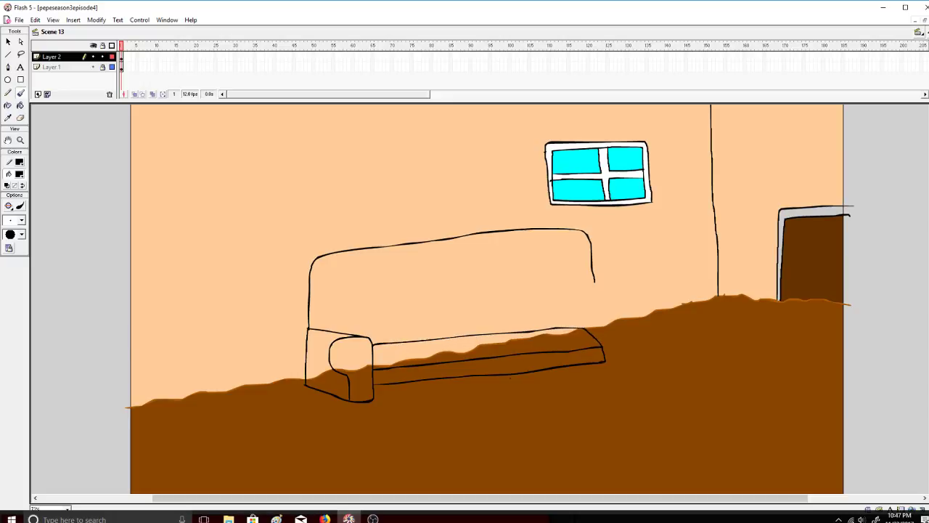
pyautogui.click(21, 117)
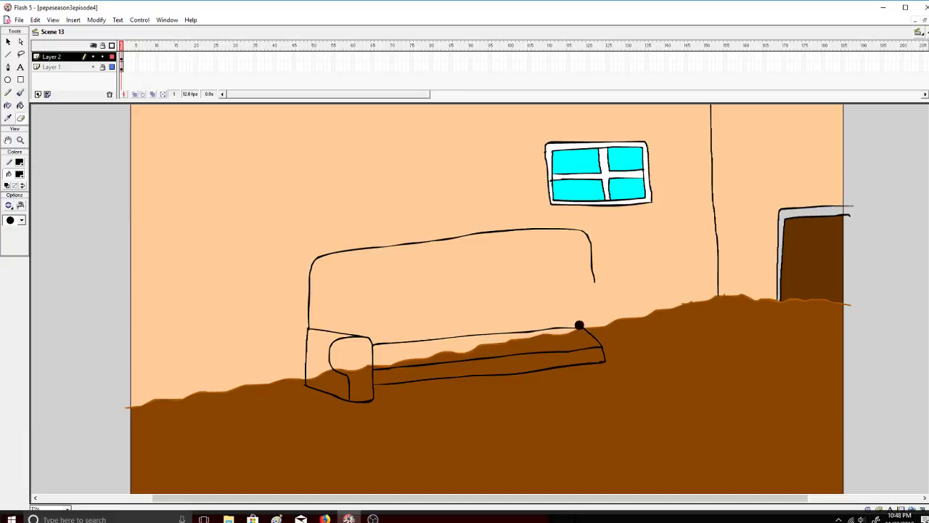
pyautogui.moveTo(590, 323)
pyautogui.mouseDown()
pyautogui.moveTo(605, 373)
pyautogui.moveTo(601, 348)
pyautogui.mouseUp()
# Paint the right armrest with a rounded front and narrow base, and join it to the seat and sofa back.
pyautogui.click(20, 93)
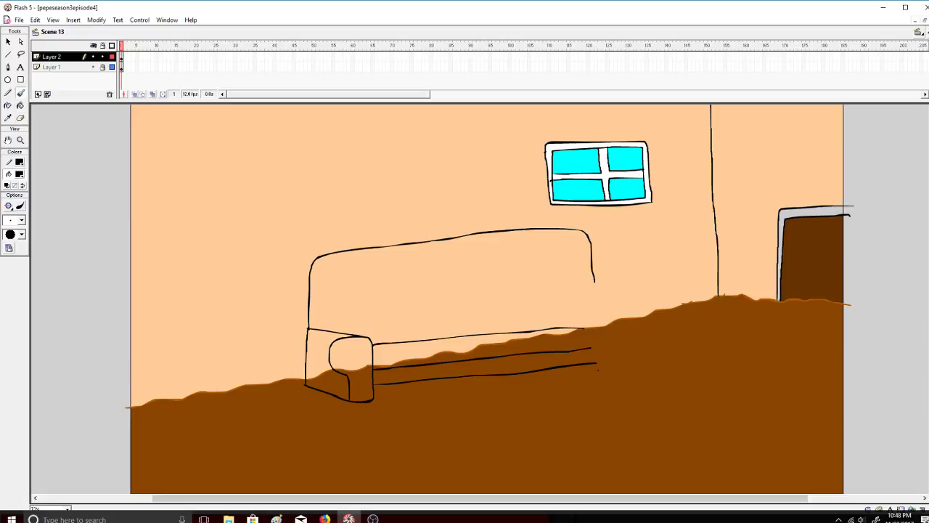
pyautogui.moveTo(596, 372)
pyautogui.mouseDown()
pyautogui.moveTo(594, 339)
pyautogui.moveTo(597, 364)
pyautogui.moveTo(598, 321)
pyautogui.moveTo(626, 342)
pyautogui.mouseUp()
pyautogui.hotkey('ctrl', 'z')
pyautogui.hotkey('ctrl', 'z')
pyautogui.hotkey('ctrl', 'z')
pyautogui.moveTo(601, 357)
pyautogui.mouseDown()
pyautogui.moveTo(595, 324)
pyautogui.moveTo(628, 320)
pyautogui.moveTo(622, 363)
pyautogui.moveTo(605, 353)
pyautogui.moveTo(601, 323)
pyautogui.moveTo(637, 331)
pyautogui.moveTo(629, 365)
pyautogui.moveTo(609, 366)
pyautogui.mouseUp()
pyautogui.hotkey('ctrl', 'z')
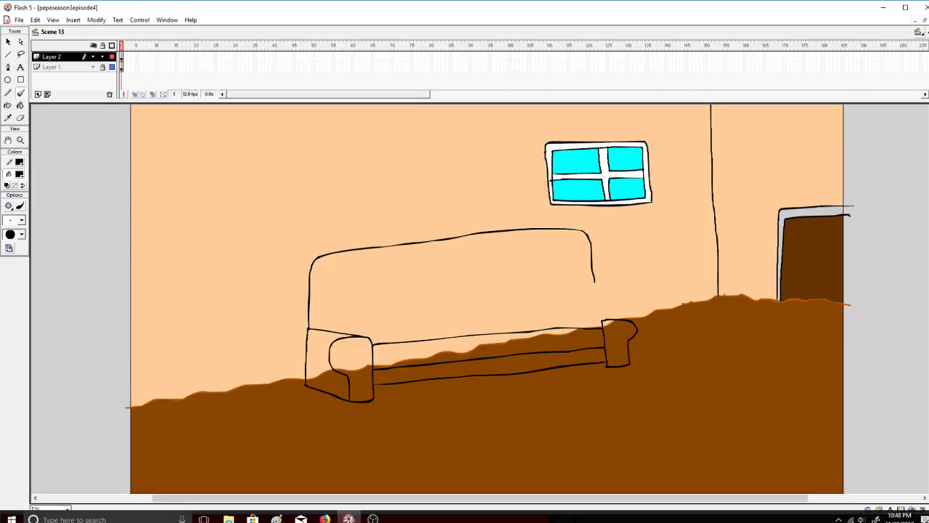
pyautogui.moveTo(594, 282)
pyautogui.mouseDown()
pyautogui.moveTo(604, 330)
pyautogui.moveTo(644, 396)
pyautogui.moveTo(602, 310)
pyautogui.mouseUp()
# Set the Paint Bucket's fill colour to the orange-brown #AA5500.
pyautogui.click(20, 105)
pyautogui.click(20, 175)
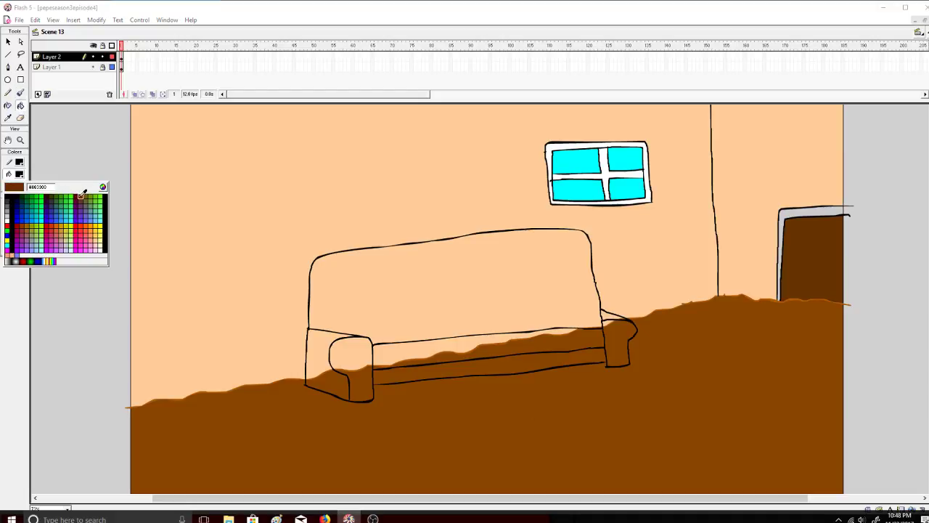
pyautogui.click(79, 194)
pyautogui.click(20, 174)
pyautogui.click(96, 189)
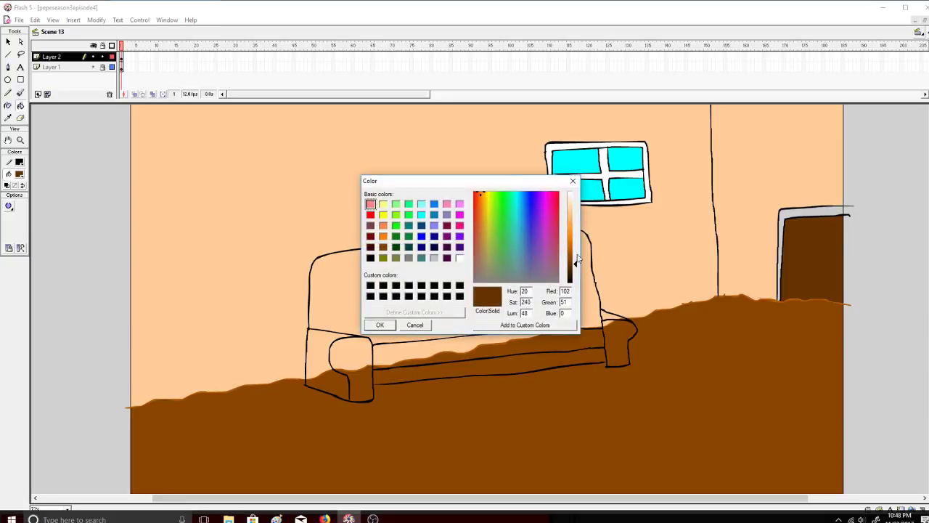
pyautogui.click(411, 323)
# Fill the sofa's back, seat, base strip and both armrests with the orange-brown colour.
pyautogui.click(408, 300)
pyautogui.click(414, 333)
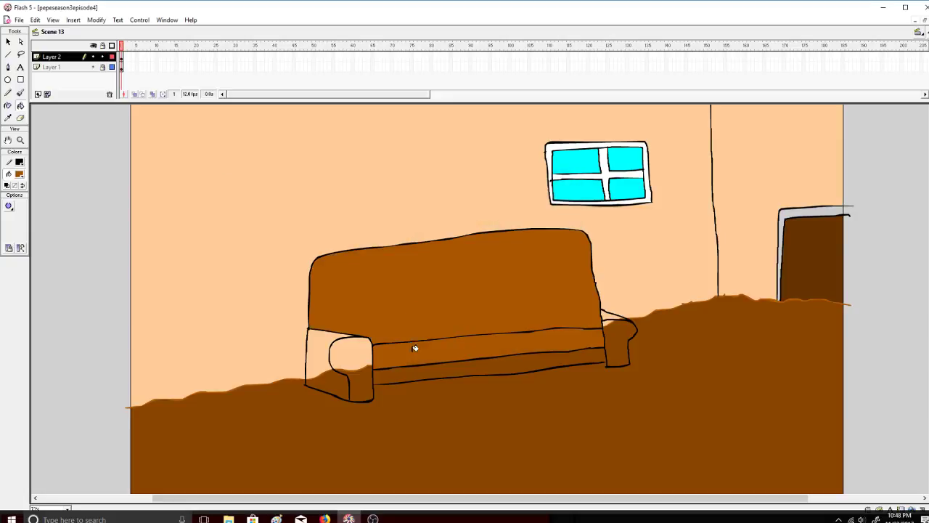
pyautogui.click(382, 367)
pyautogui.click(350, 356)
pyautogui.click(338, 345)
pyautogui.click(608, 335)
pyautogui.click(608, 313)
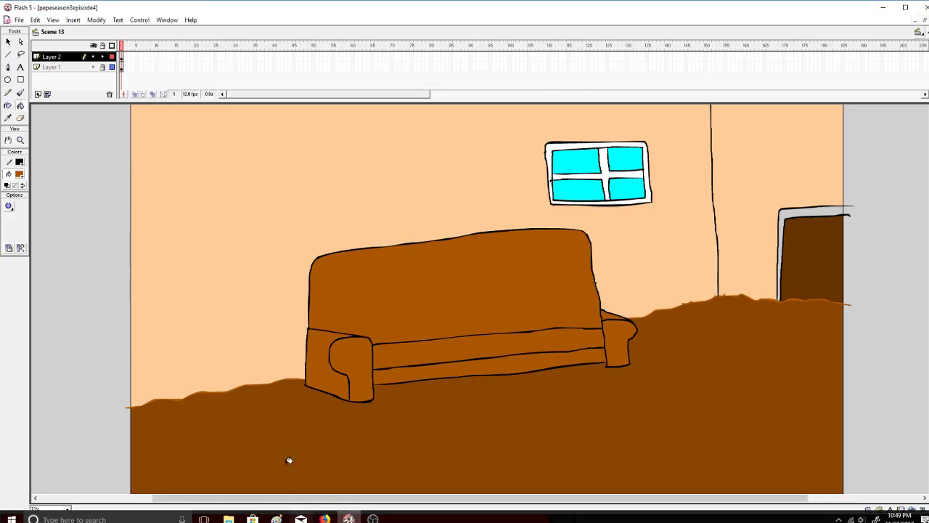
# Set the Brush colour to a darker brown (red 138, green 69, blue 0) and paint a shading line down the sofa's left side.
pyautogui.click(20, 93)
pyautogui.click(19, 174)
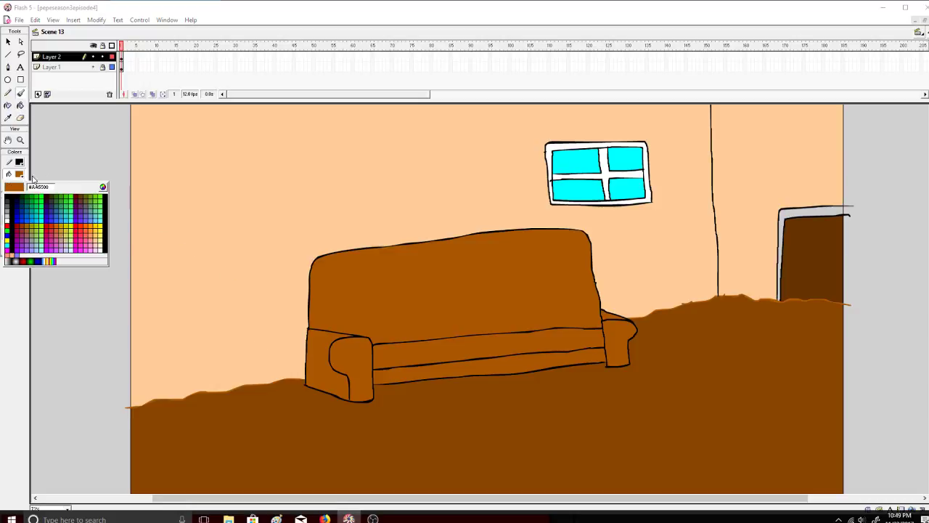
pyautogui.click(100, 188)
pyautogui.click(575, 261)
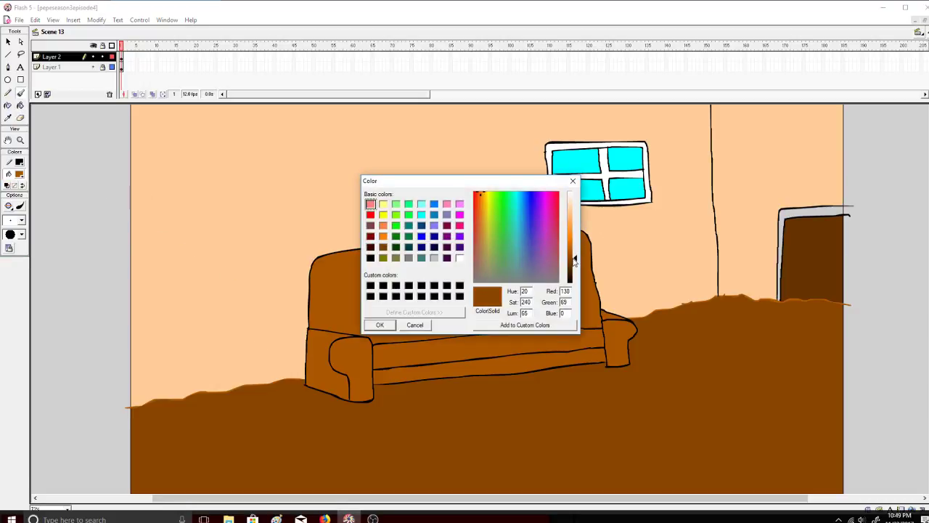
pyautogui.click(380, 325)
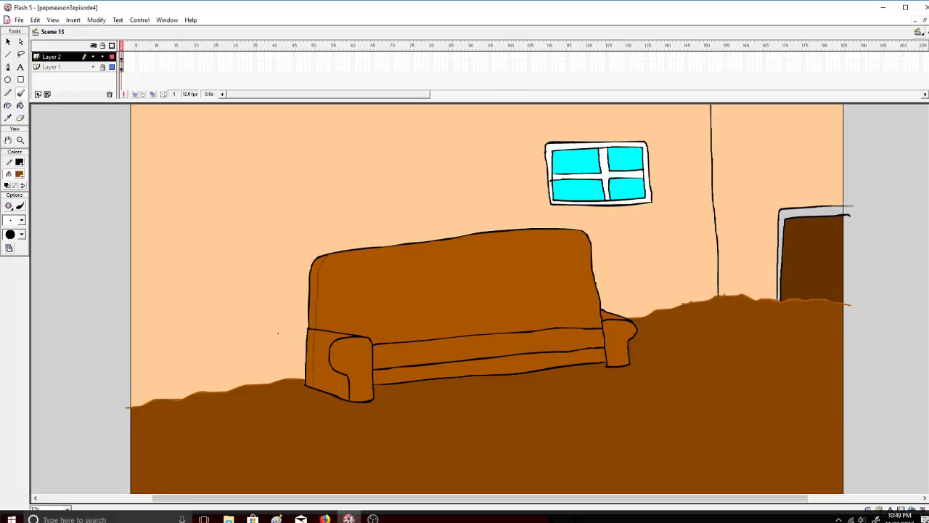
# Fill the narrow strips along the left edge of the sofa's back and left armrest with the darker brown.
pyautogui.click(20, 106)
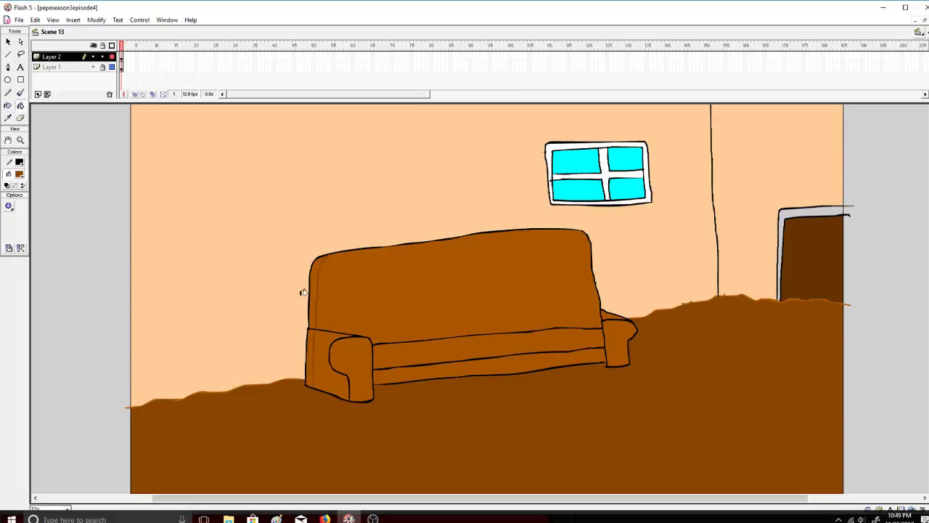
pyautogui.click(316, 297)
pyautogui.click(312, 338)
pyautogui.hotkey('ctrl', 'z')
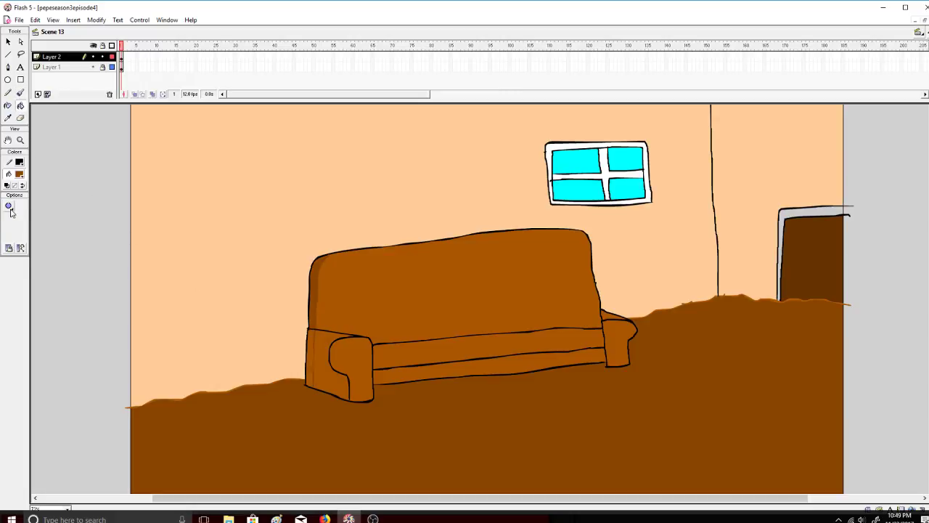
pyautogui.click(312, 338)
# Set the Brush's fill colour to black.
pyautogui.click(21, 93)
pyautogui.click(20, 173)
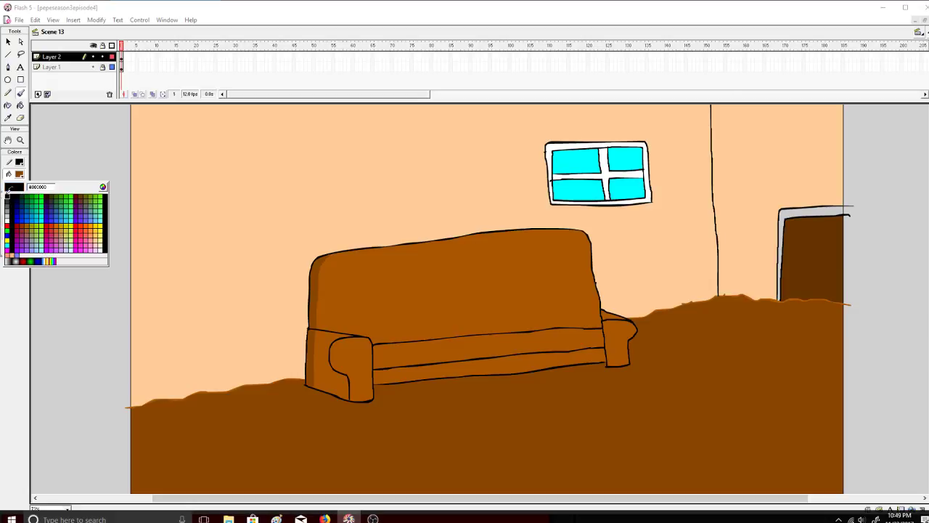
pyautogui.click(22, 195)
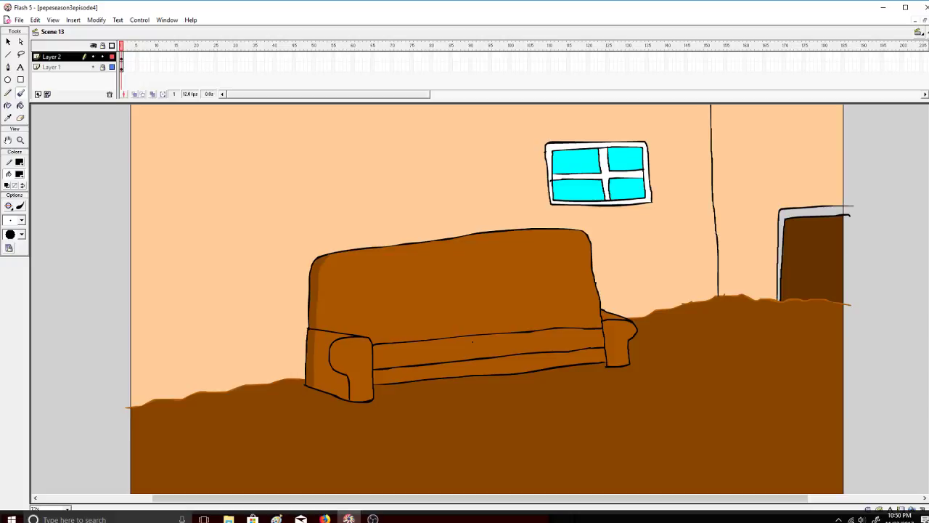
# Switch to OBS and unmute the Mic/Aux audio channel.
pyautogui.click(373, 519)
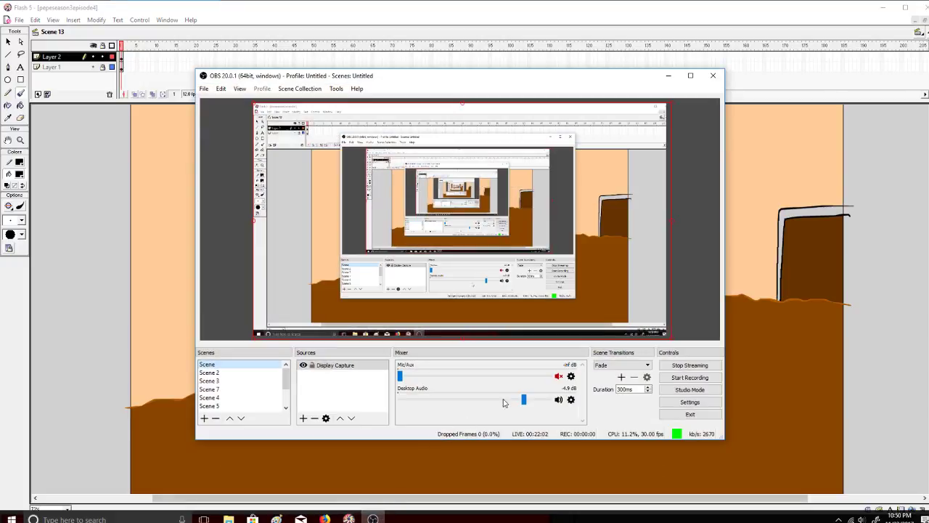
pyautogui.click(559, 377)
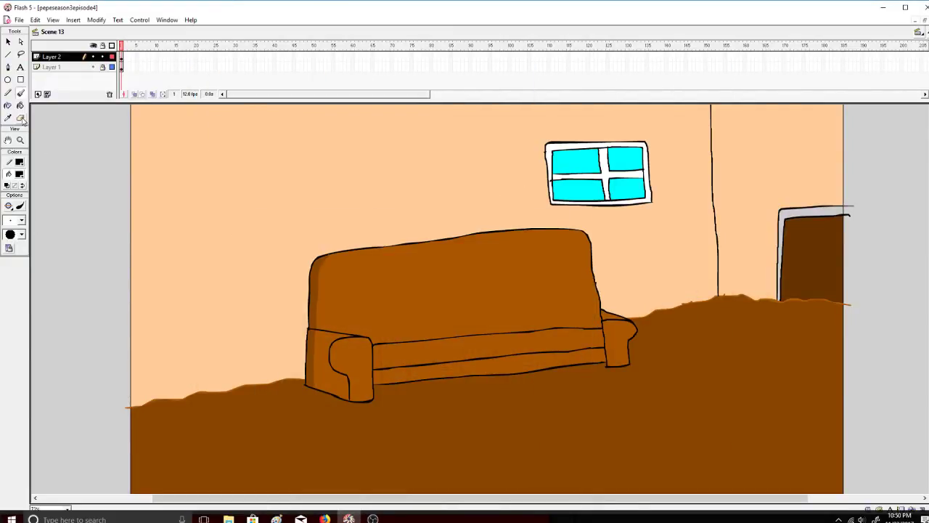
# Sample the sofa's orange-brown as the Brush colour and touch up the outline where the right armrest meets the back.
pyautogui.click(21, 176)
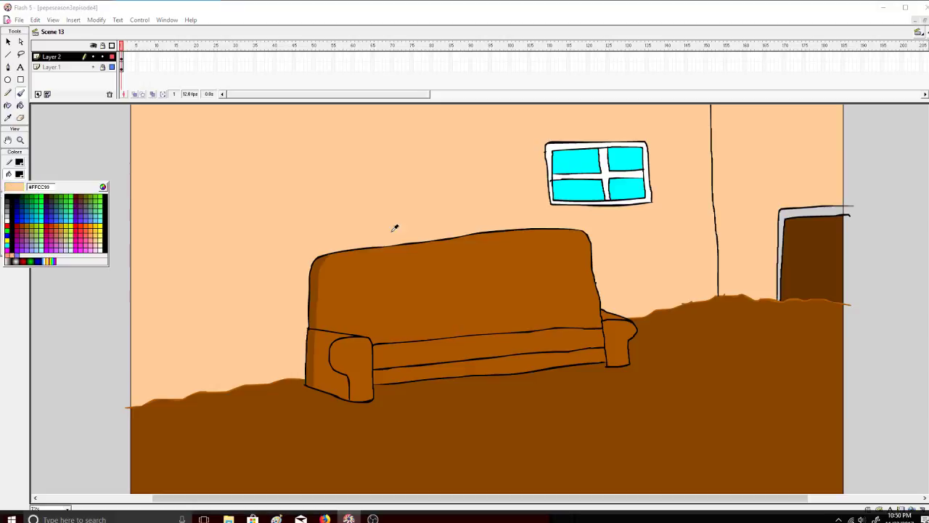
pyautogui.click(583, 306)
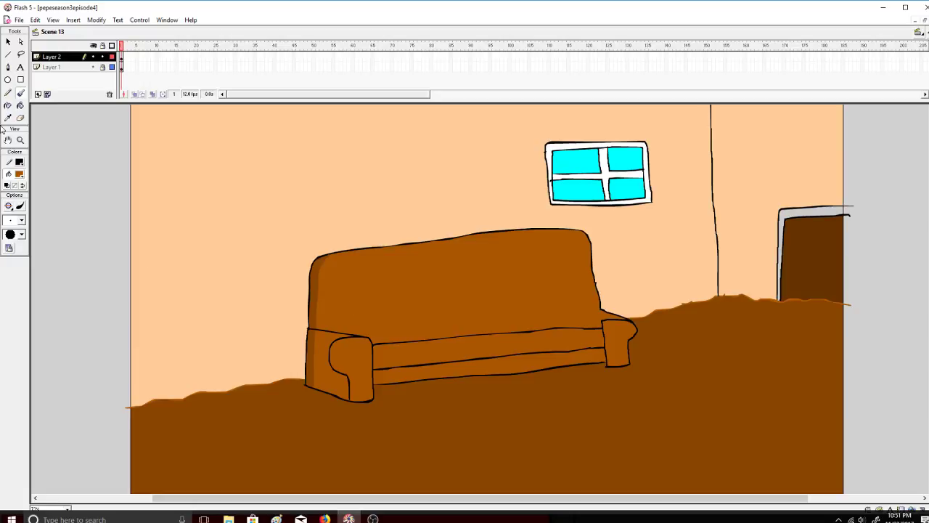
# Try filling the sofa's base strip with darker brown shades.
pyautogui.click(21, 105)
pyautogui.click(22, 177)
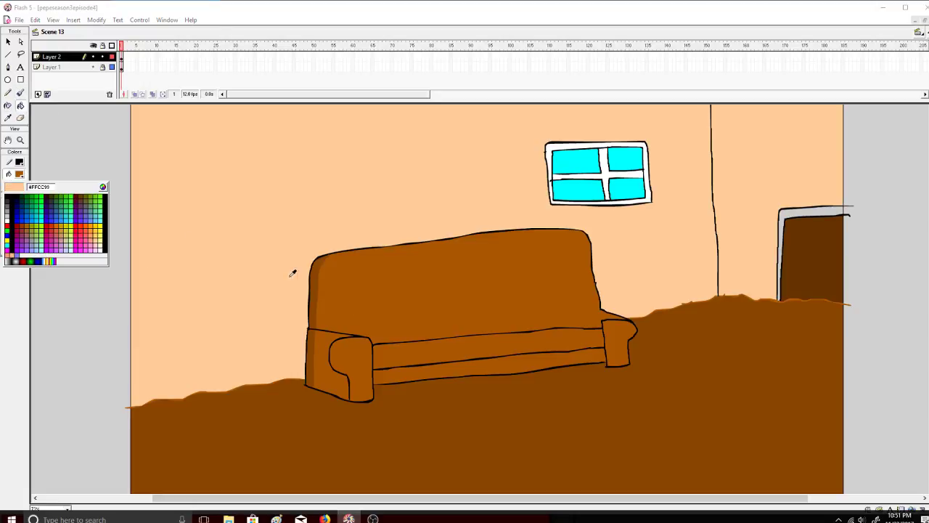
pyautogui.click(320, 285)
pyautogui.click(401, 369)
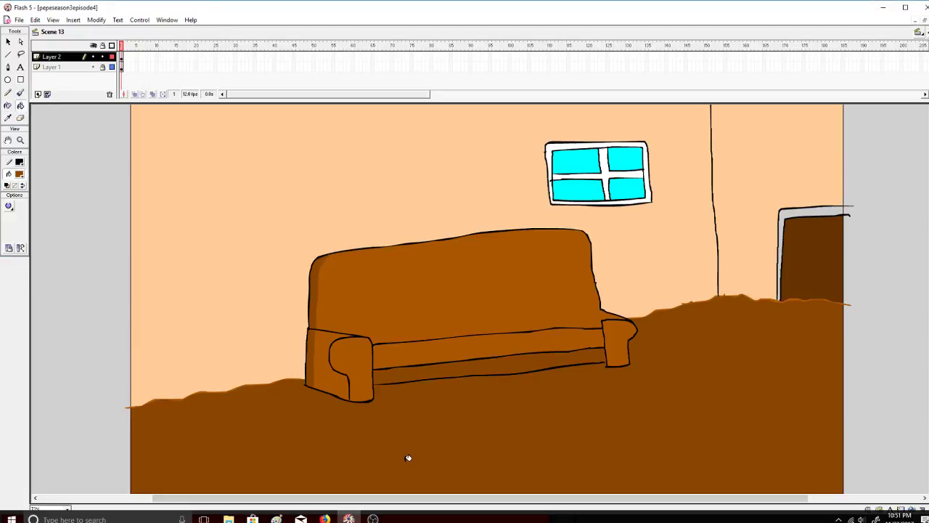
pyautogui.click(20, 174)
pyautogui.click(102, 186)
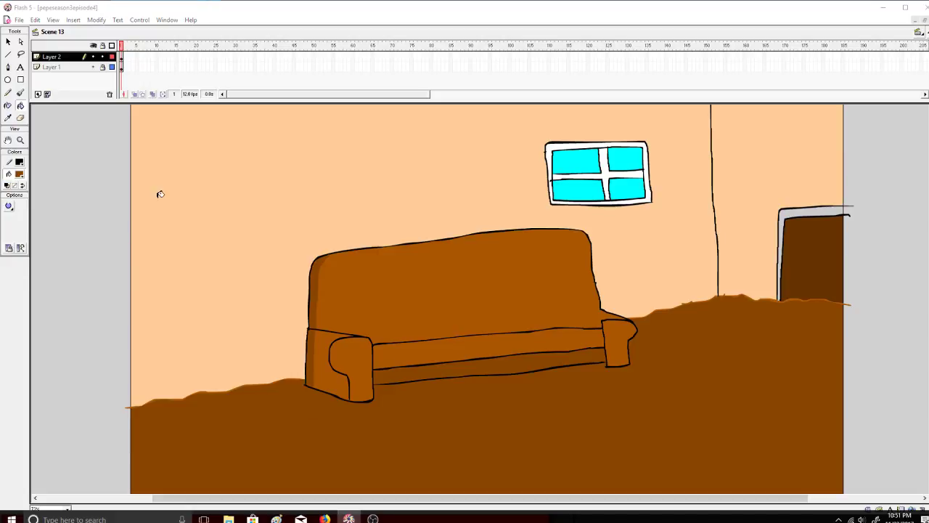
pyautogui.click(392, 325)
pyautogui.click(442, 371)
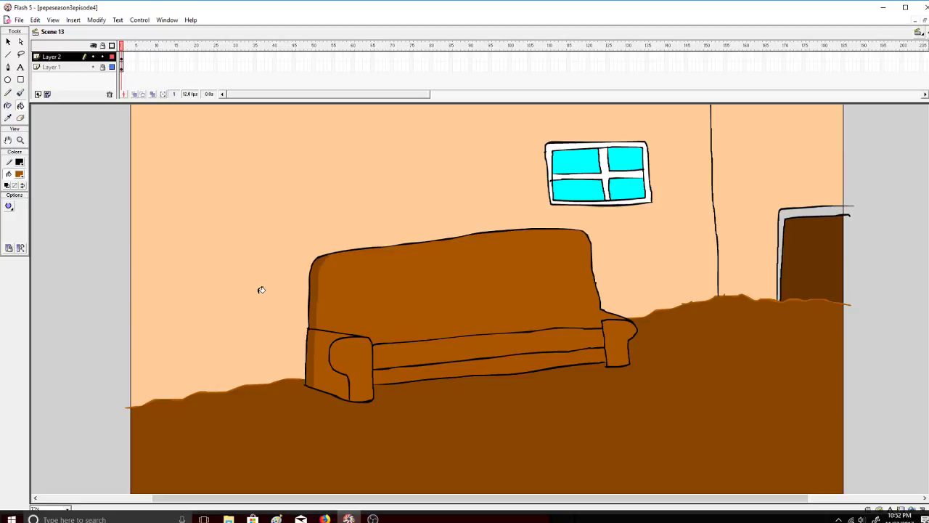
# Set the Brush colour to black, and add a new layer above Layer 2 while locking Layer 2.
pyautogui.click(22, 92)
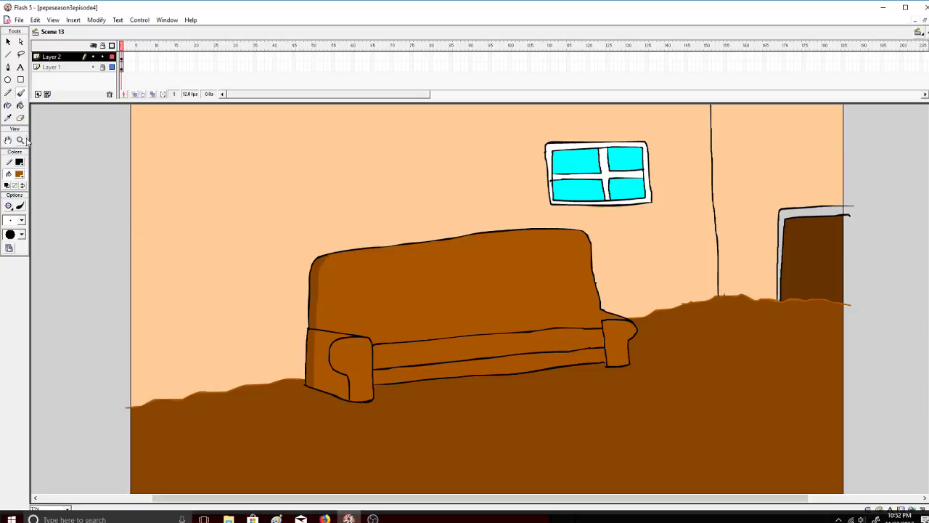
pyautogui.click(20, 174)
pyautogui.click(10, 197)
pyautogui.click(38, 94)
pyautogui.click(101, 67)
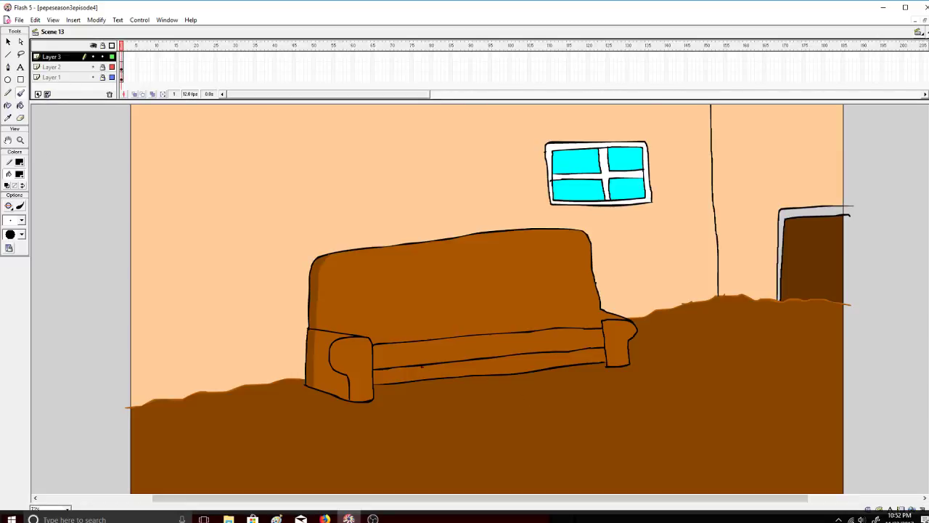
# Paint the short left edge and long front edge of a coffee table in front of the sofa, undoing misplaced strokes.
pyautogui.moveTo(423, 357); pyautogui.dragTo(468, 376)
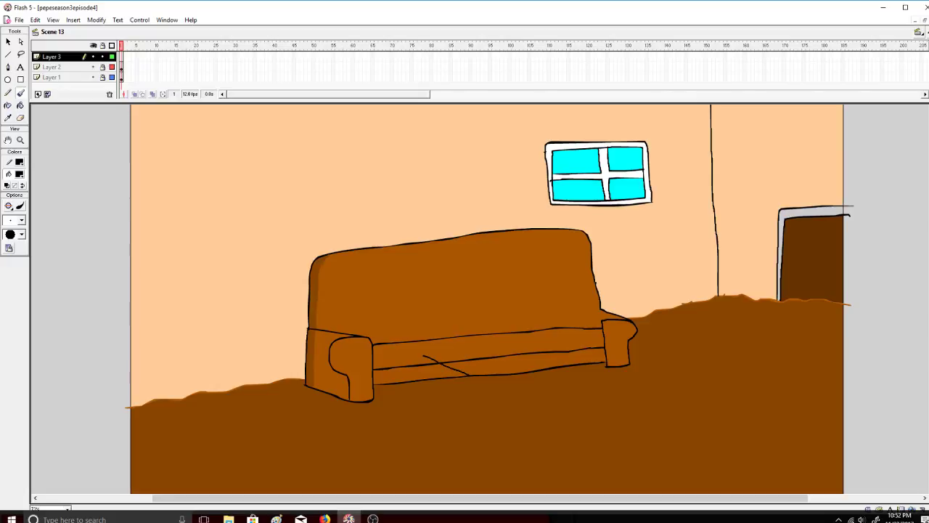
pyautogui.hotkey('ctrl', 'z')
pyautogui.moveTo(430, 351)
pyautogui.mouseDown()
pyautogui.moveTo(466, 388)
pyautogui.moveTo(425, 372)
pyautogui.moveTo(468, 389)
pyautogui.moveTo(659, 367)
pyautogui.moveTo(606, 339)
pyautogui.moveTo(421, 361)
pyautogui.mouseUp()
pyautogui.hotkey('ctrl', 'z')
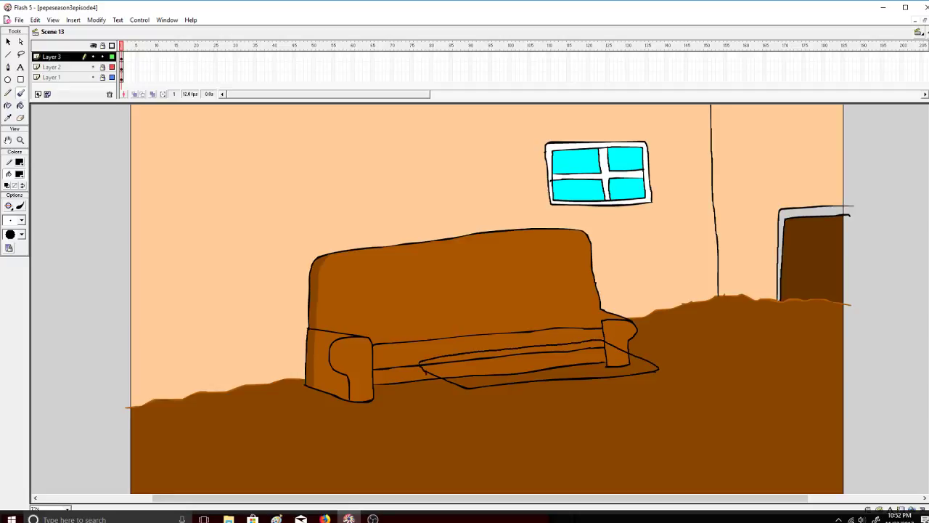
pyautogui.hotkey('ctrl', 'z')
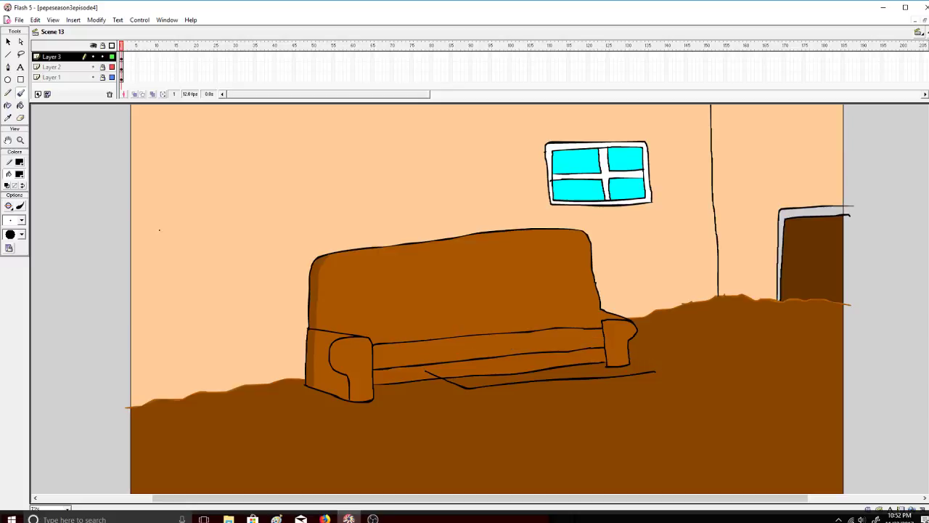
# Hide Layer 2 and Layer 1, and try painting the tabletop's back edge from its left corner.
pyautogui.click(93, 67)
pyautogui.click(93, 77)
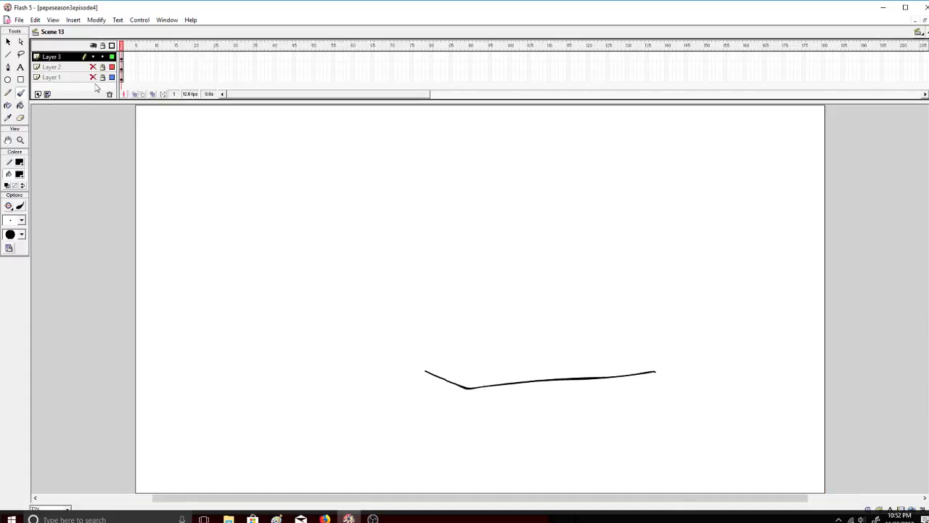
pyautogui.moveTo(425, 370); pyautogui.dragTo(600, 343)
pyautogui.hotkey('ctrl', 'z')
pyautogui.moveTo(425, 370); pyautogui.dragTo(639, 345)
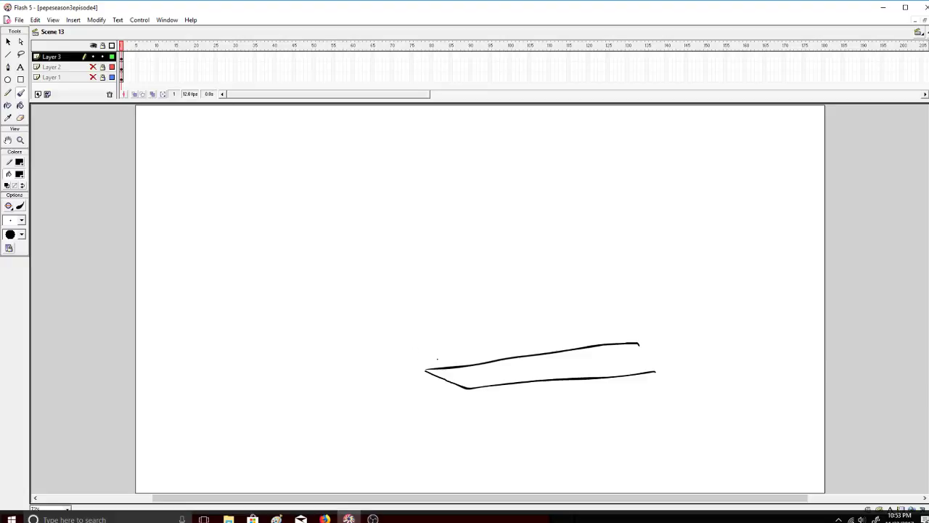
pyautogui.hotkey('ctrl', 'z')
pyautogui.moveTo(429, 367); pyautogui.dragTo(546, 344)
pyautogui.hotkey('ctrl', 'z')
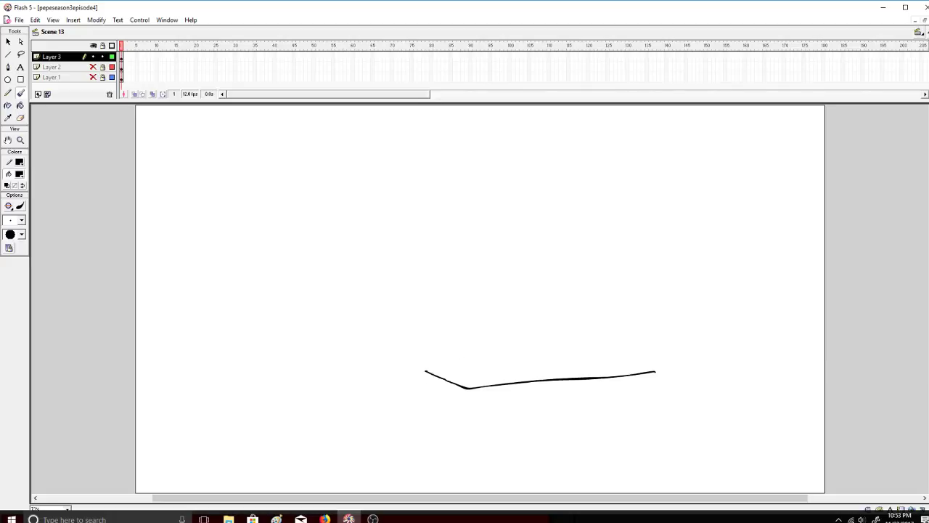
# Try other angles and stroke directions for the tabletop's back and right edges.
pyautogui.moveTo(426, 371); pyautogui.dragTo(494, 360)
pyautogui.hotkey('ctrl', 'z')
pyautogui.moveTo(425, 370); pyautogui.dragTo(656, 321)
pyautogui.hotkey('ctrl', 'z')
pyautogui.moveTo(656, 371)
pyautogui.mouseDown()
pyautogui.moveTo(571, 337)
pyautogui.moveTo(584, 343)
pyautogui.moveTo(527, 351)
pyautogui.moveTo(585, 343)
pyautogui.moveTo(425, 372)
pyautogui.mouseUp()
pyautogui.hotkey('ctrl', 'z')
pyautogui.hotkey('ctrl', 'z')
pyautogui.hotkey('ctrl', 'z')
pyautogui.hotkey('ctrl', 'z')
# Paint the tabletop's right edge and a back edge running to the left corner, redoing strokes to close the shape.
pyautogui.moveTo(584, 343); pyautogui.dragTo(425, 371)
pyautogui.hotkey('ctrl', 'z')
pyautogui.moveTo(583, 343)
pyautogui.mouseDown()
pyautogui.moveTo(524, 346)
pyautogui.moveTo(427, 372)
pyautogui.moveTo(585, 340)
pyautogui.moveTo(530, 354)
pyautogui.mouseUp()
pyautogui.hotkey('ctrl', 'z')
pyautogui.hotkey('ctrl', 'z')
pyautogui.hotkey('ctrl', 'z')
pyautogui.hotkey('ctrl', 'z')
pyautogui.moveTo(585, 341); pyautogui.dragTo(514, 354)
pyautogui.hotkey('ctrl', 'z')
pyautogui.moveTo(585, 342); pyautogui.dragTo(418, 365)
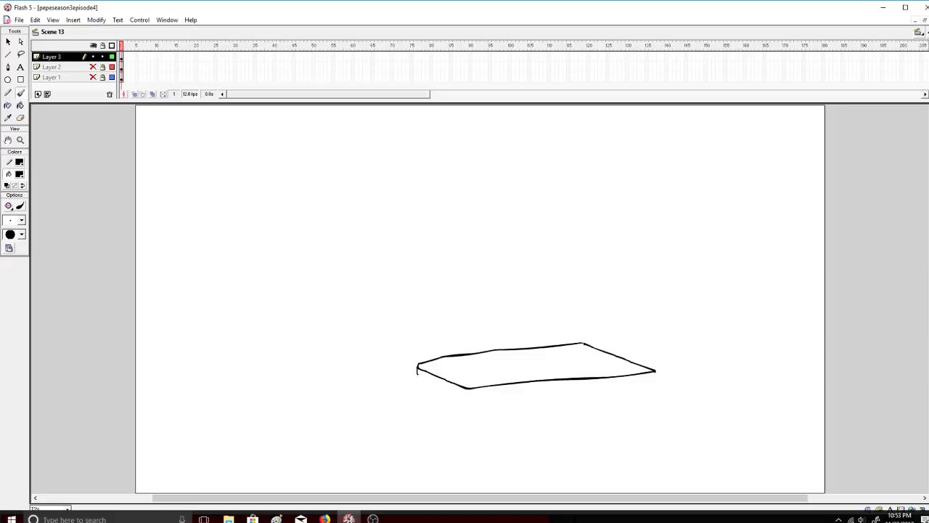
# Paint the tabletop's thickness along its left and front sides, undoing stray strokes.
pyautogui.hotkey('ctrl', 'z')
pyautogui.hotkey('ctrl', 'z')
pyautogui.moveTo(418, 376)
pyautogui.mouseDown()
pyautogui.moveTo(454, 385)
pyautogui.moveTo(418, 374)
pyautogui.moveTo(465, 393)
pyautogui.moveTo(656, 374)
pyautogui.mouseUp()
pyautogui.hotkey('ctrl', 'z')
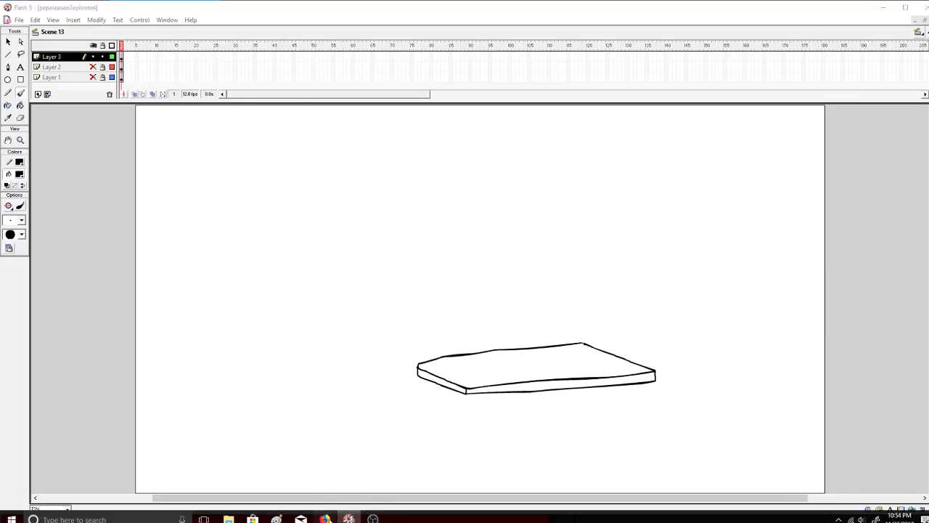
pyautogui.click(325, 518)
pyautogui.click(373, 518)
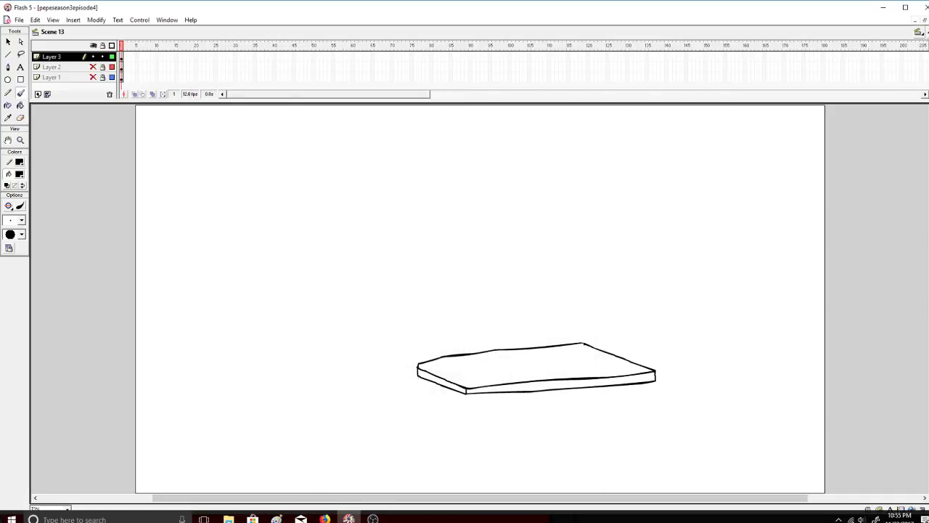
# Paint three thin table legs under the left, front and right corners of the tabletop.
pyautogui.moveTo(418, 376)
pyautogui.mouseDown()
pyautogui.moveTo(424, 411)
pyautogui.moveTo(423, 376)
pyautogui.moveTo(465, 392)
pyautogui.moveTo(457, 392)
pyautogui.moveTo(466, 421)
pyautogui.moveTo(466, 394)
pyautogui.mouseUp()
pyautogui.moveTo(649, 385)
pyautogui.mouseDown()
pyautogui.moveTo(649, 402)
pyautogui.moveTo(652, 382)
pyautogui.mouseUp()
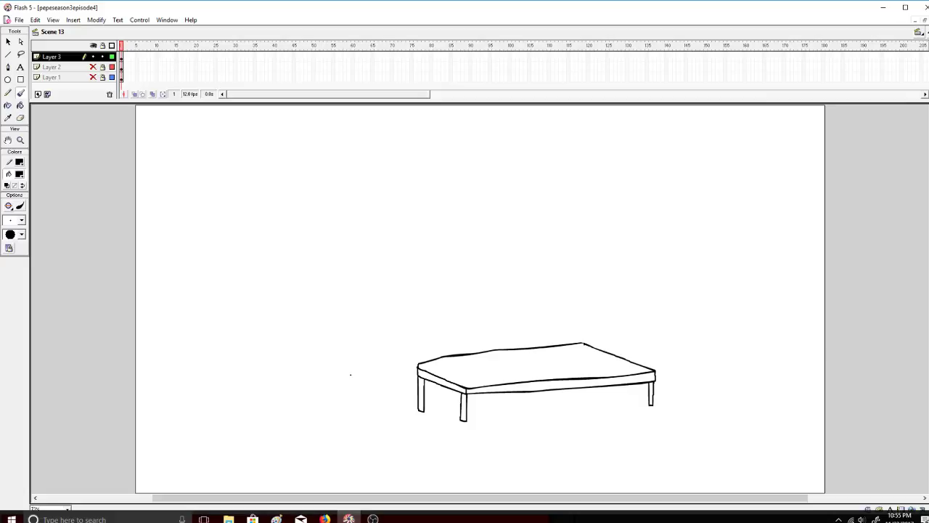
# Set the Paint Bucket's fill to light grey and fill the tabletop and its left and front sides.
pyautogui.click(20, 106)
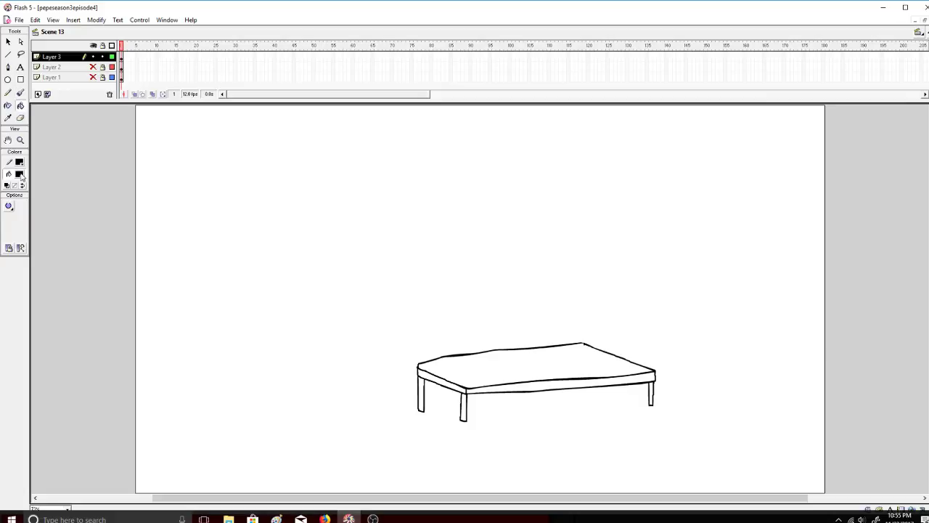
pyautogui.click(19, 174)
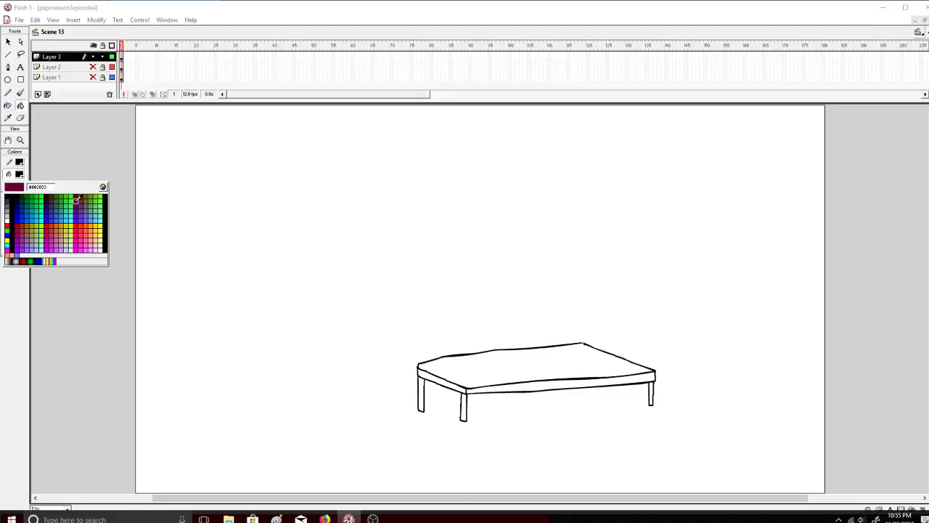
pyautogui.click(7, 216)
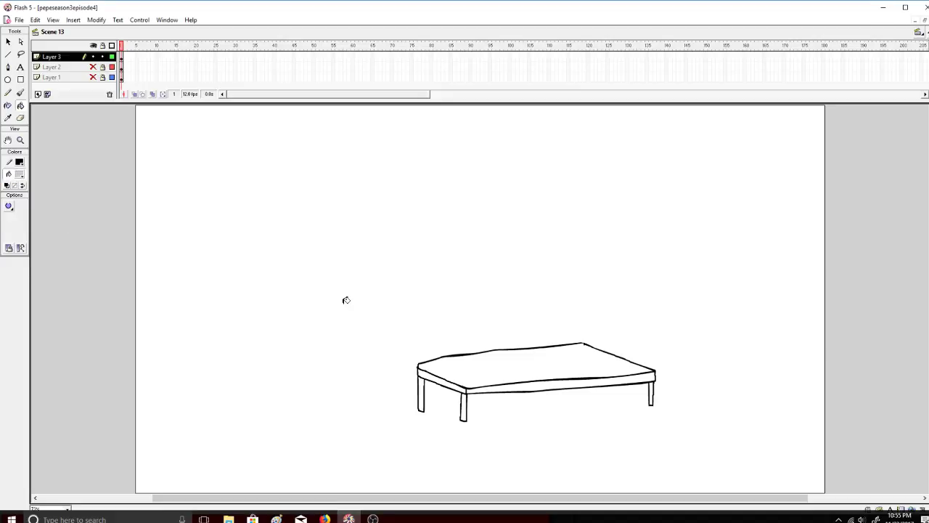
pyautogui.click(458, 371)
pyautogui.click(458, 380)
pyautogui.click(478, 392)
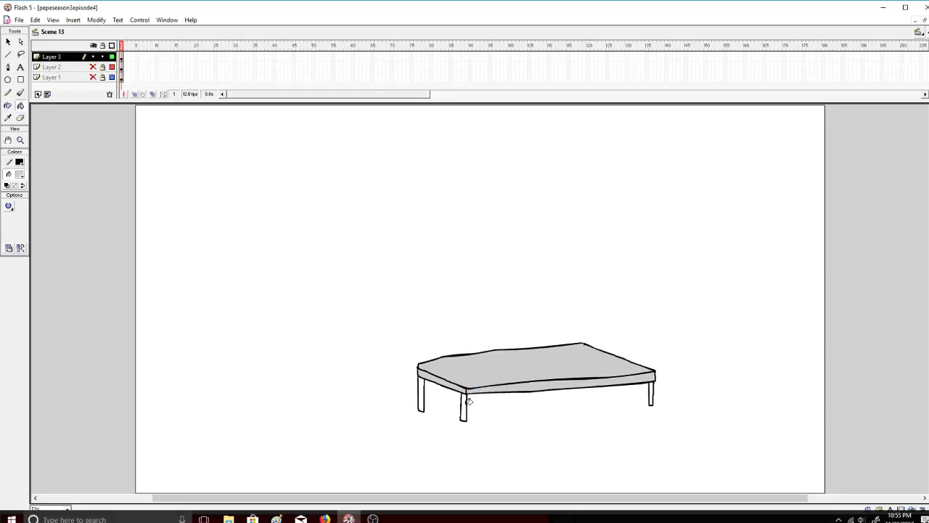
# Fill the three table legs with light grey, adjusting the gap-closing setting, and show all hidden layers again.
pyautogui.click(468, 401)
pyautogui.click(422, 394)
pyautogui.hotkey('ctrl', 'z')
pyautogui.click(9, 209)
pyautogui.click(36, 232)
pyautogui.click(421, 388)
pyautogui.click(652, 391)
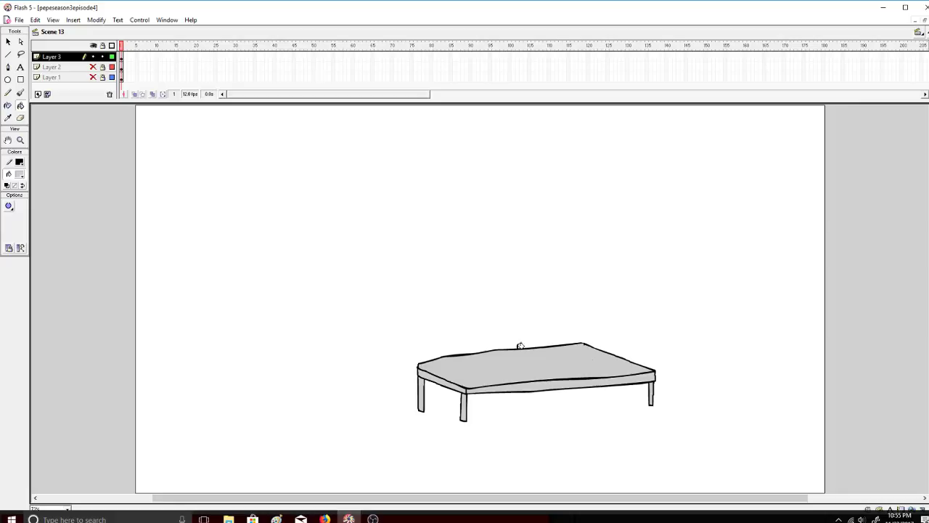
pyautogui.click(93, 45)
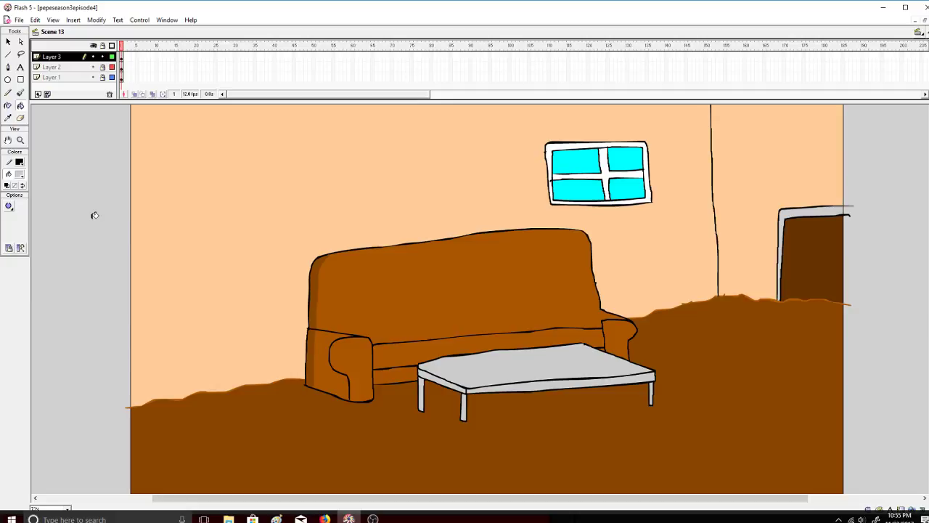
pyautogui.click(324, 518)
pyautogui.click(349, 518)
# Select all the coffee table artwork on Layer 3 and move it slightly down and right, away from the sofa.
pyautogui.click(66, 58)
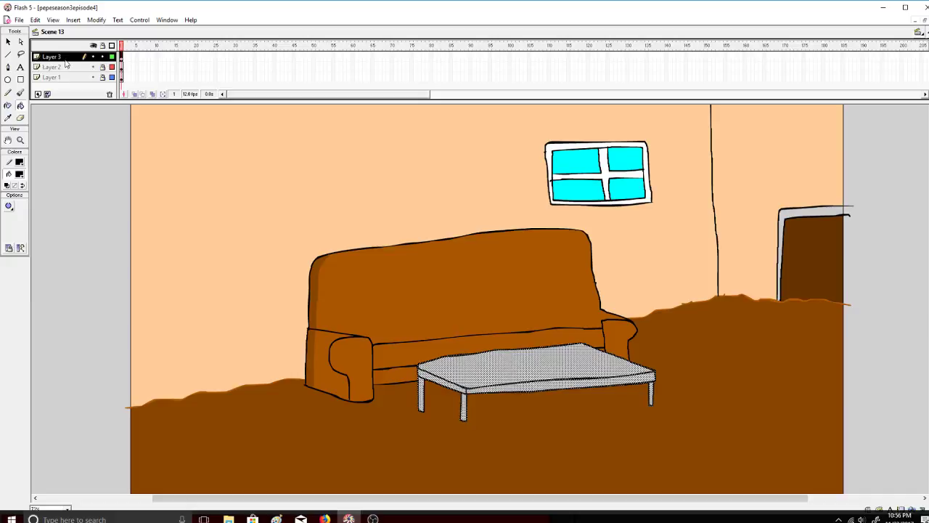
pyautogui.click(8, 42)
pyautogui.moveTo(533, 371); pyautogui.dragTo(561, 387)
pyautogui.click(318, 230)
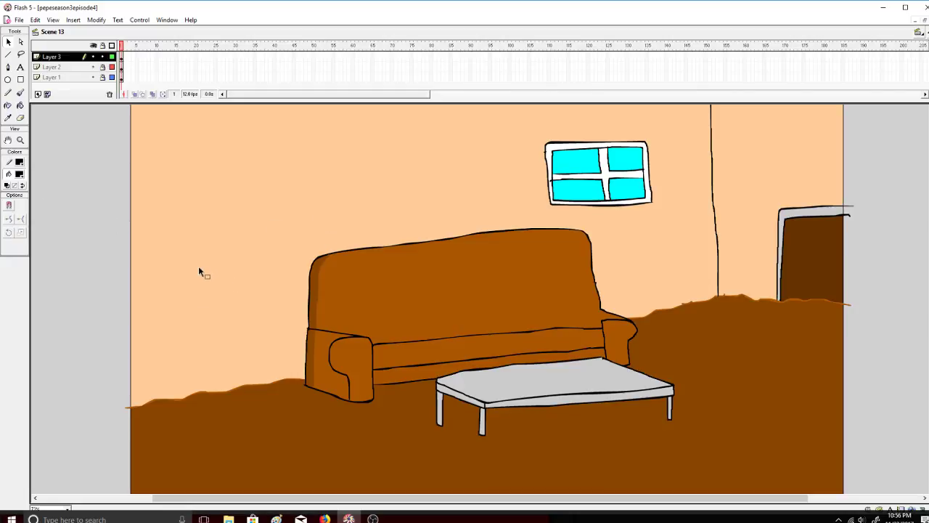
# Lock Layer 3 and insert a new layer between it and Layer 2 for a character on the sofa.
pyautogui.click(21, 92)
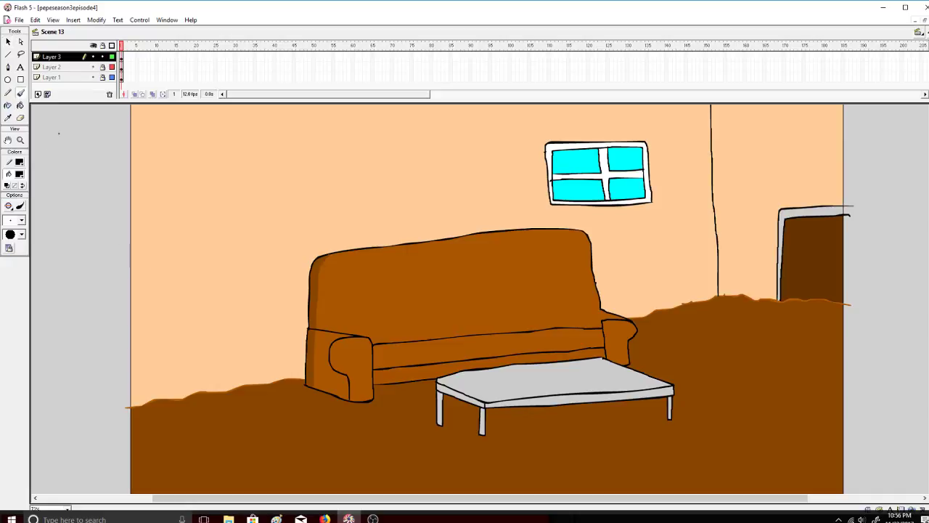
pyautogui.click(103, 57)
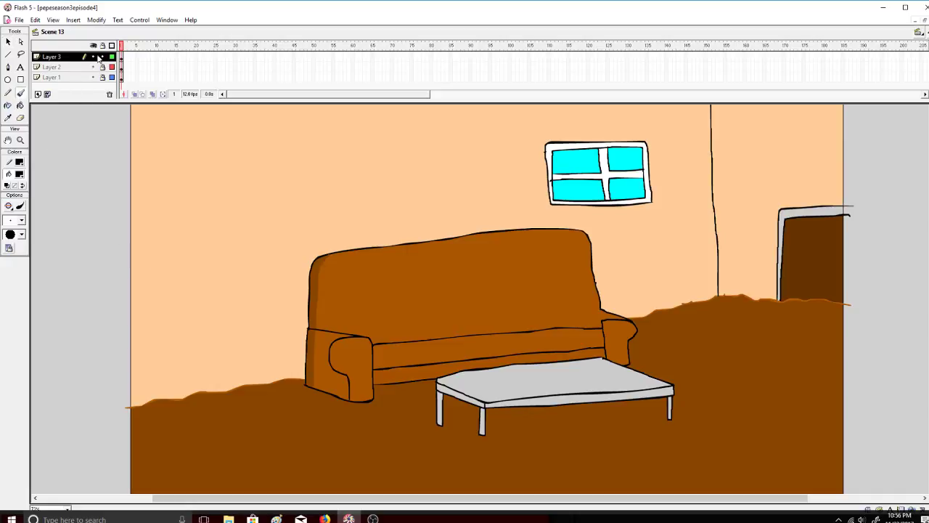
pyautogui.click(38, 94)
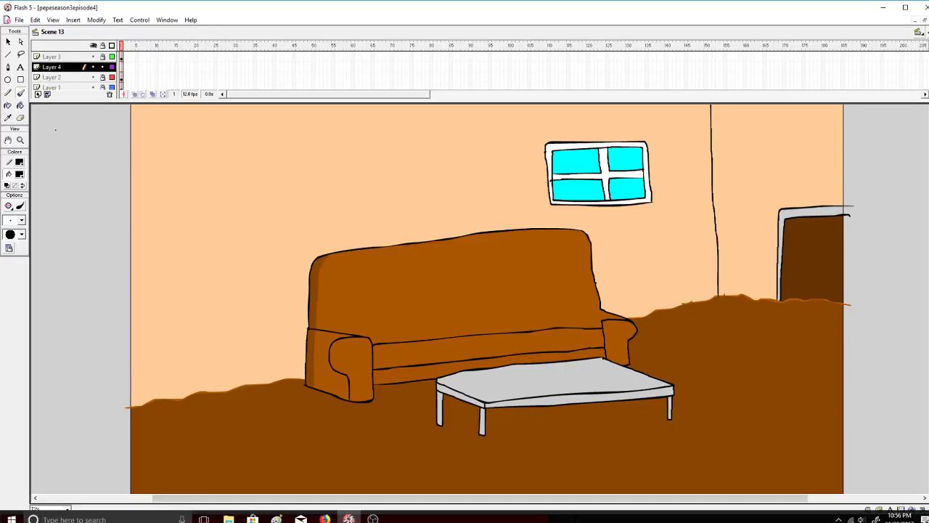
pyautogui.click(20, 140)
pyautogui.click(453, 268)
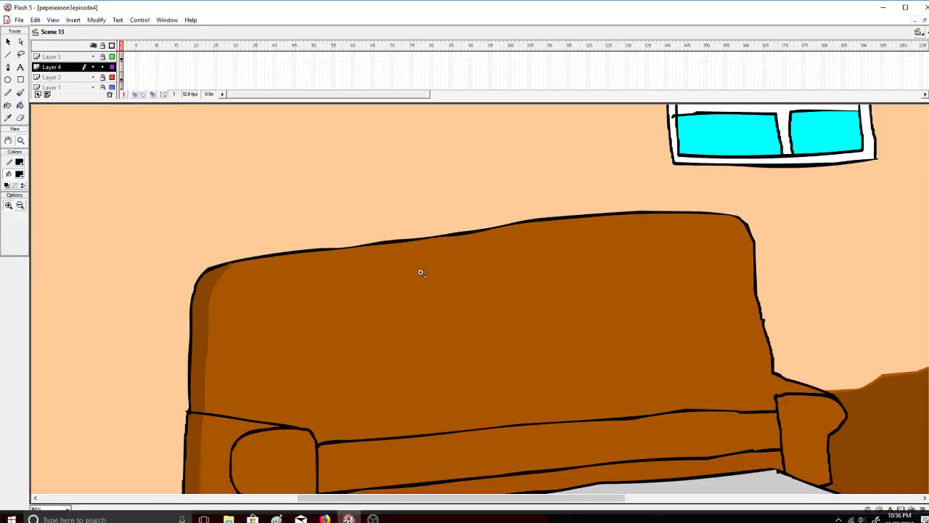
pyautogui.click(20, 92)
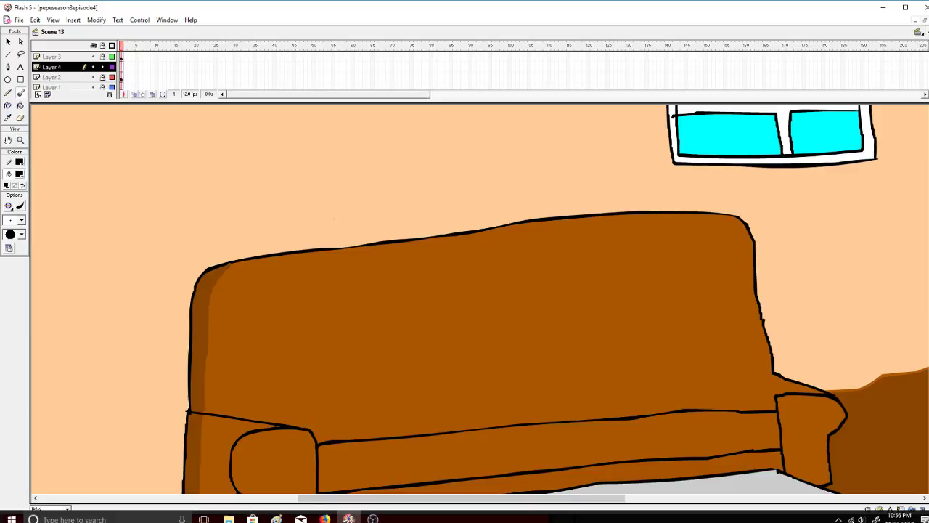
# Paint a large head outline with an ear, hairline and spiky hair overlapping the top edge of the sofa's backrest.
pyautogui.moveTo(338, 215)
pyautogui.mouseDown()
pyautogui.moveTo(328, 214)
pyautogui.moveTo(327, 238)
pyautogui.moveTo(340, 238)
pyautogui.moveTo(332, 261)
pyautogui.moveTo(342, 296)
pyautogui.moveTo(374, 322)
pyautogui.moveTo(435, 328)
pyautogui.moveTo(468, 285)
pyautogui.moveTo(454, 190)
pyautogui.moveTo(347, 193)
pyautogui.moveTo(345, 232)
pyautogui.mouseUp()
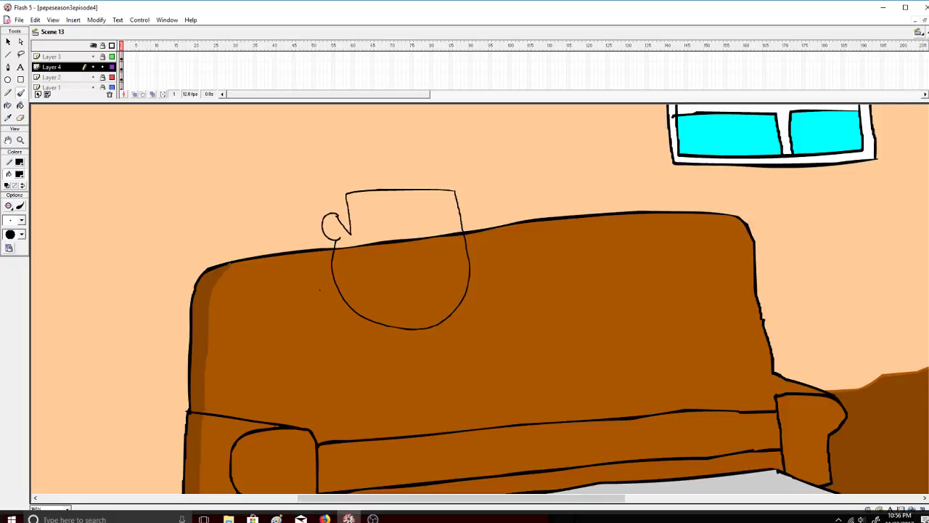
pyautogui.hotkey('ctrl', 'z')
pyautogui.moveTo(338, 215)
pyautogui.mouseDown()
pyautogui.moveTo(354, 244)
pyautogui.moveTo(349, 201)
pyautogui.moveTo(456, 191)
pyautogui.mouseUp()
pyautogui.moveTo(336, 212)
pyautogui.mouseDown()
pyautogui.moveTo(337, 172)
pyautogui.moveTo(382, 150)
pyautogui.moveTo(440, 154)
pyautogui.moveTo(460, 172)
pyautogui.moveTo(456, 192)
pyautogui.mouseUp()
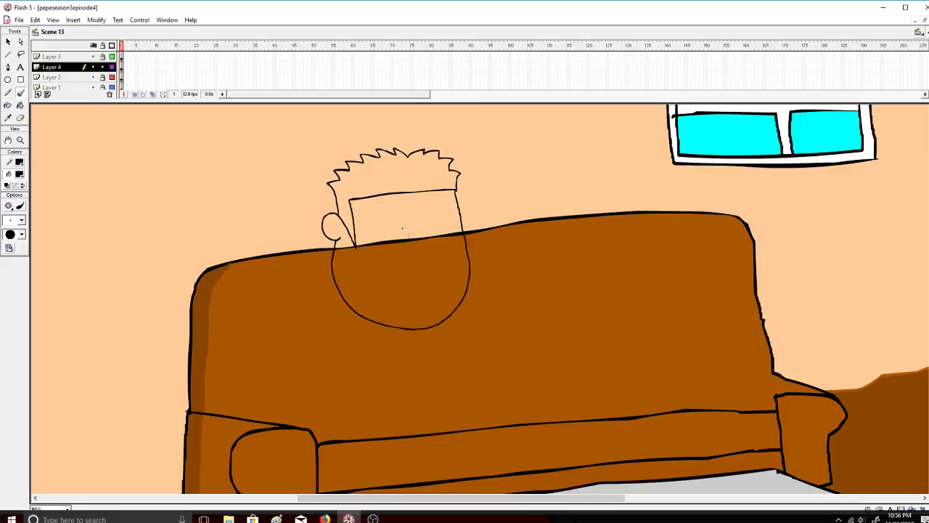
# Paint the eyes, eyebrows, nose, moustache and mouth on the large head, undoing the bad strokes.
pyautogui.moveTo(402, 228)
pyautogui.mouseDown()
pyautogui.moveTo(397, 212)
pyautogui.moveTo(438, 209)
pyautogui.moveTo(442, 232)
pyautogui.moveTo(391, 256)
pyautogui.moveTo(459, 258)
pyautogui.moveTo(452, 238)
pyautogui.moveTo(444, 238)
pyautogui.moveTo(440, 262)
pyautogui.moveTo(430, 261)
pyautogui.moveTo(441, 263)
pyautogui.moveTo(426, 262)
pyautogui.moveTo(437, 260)
pyautogui.mouseUp()
pyautogui.hotkey('ctrl', 'z')
pyautogui.hotkey('ctrl', 'z')
pyautogui.hotkey('ctrl', 'z')
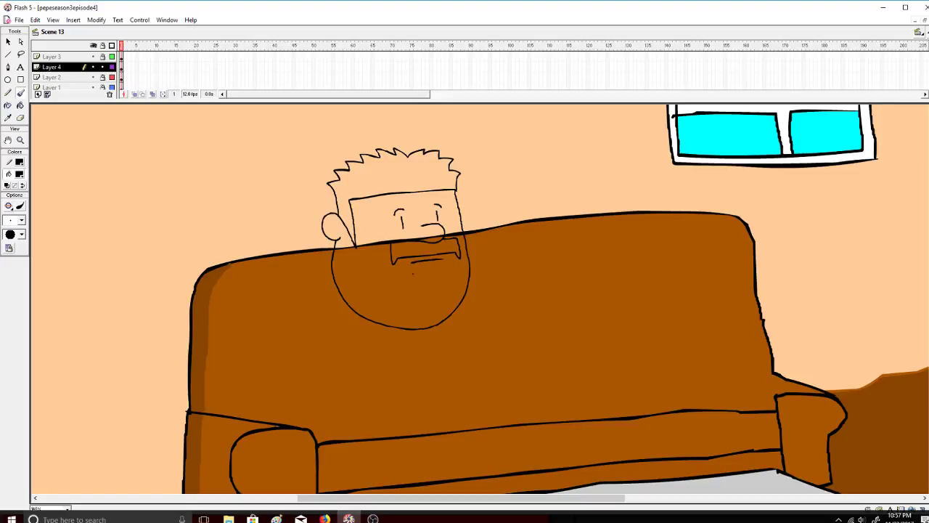
# Maximize the window and paint the character's left shoulder and bent sleeve down to the sofa's left armrest.
pyautogui.scroll(-3, 479, 297)
pyautogui.scroll(1, 479, 298)
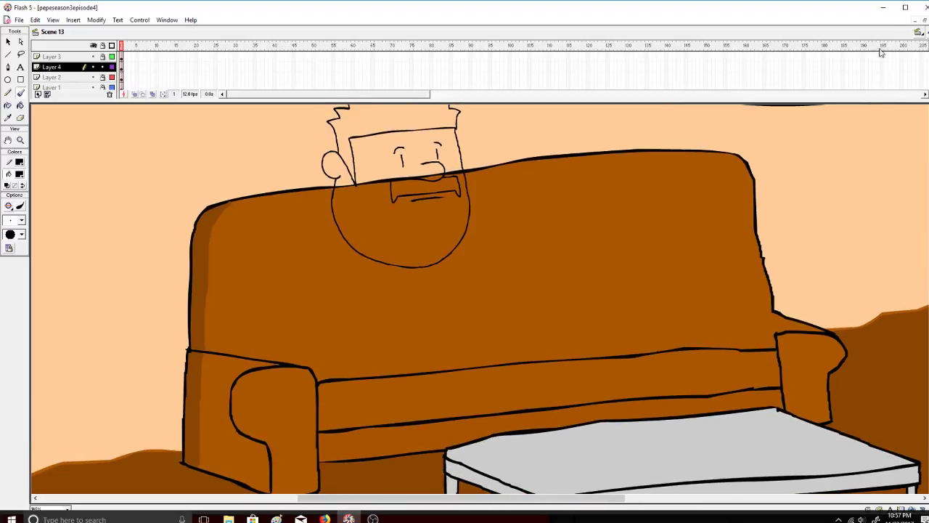
pyautogui.click(905, 7)
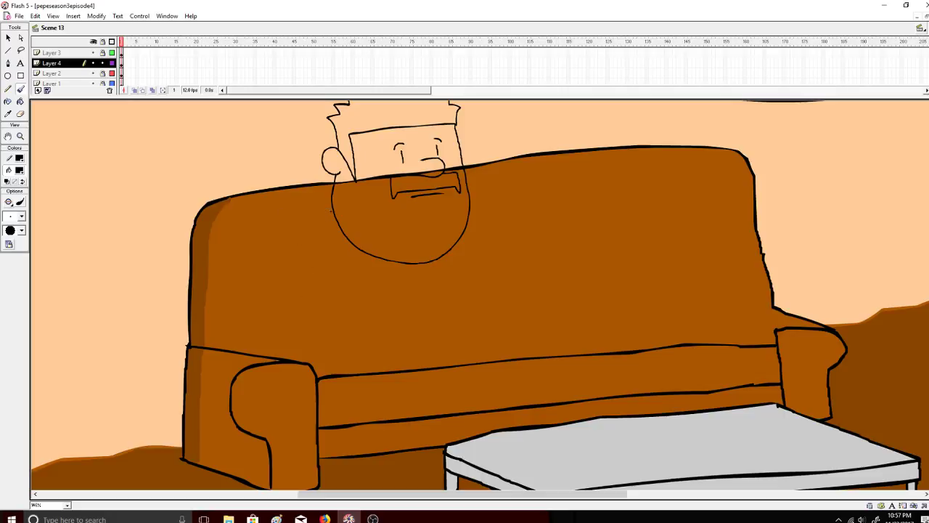
pyautogui.moveTo(334, 212)
pyautogui.mouseDown()
pyautogui.moveTo(227, 255)
pyautogui.moveTo(207, 296)
pyautogui.moveTo(220, 350)
pyautogui.moveTo(266, 394)
pyautogui.moveTo(321, 366)
pyautogui.moveTo(291, 317)
pyautogui.mouseUp()
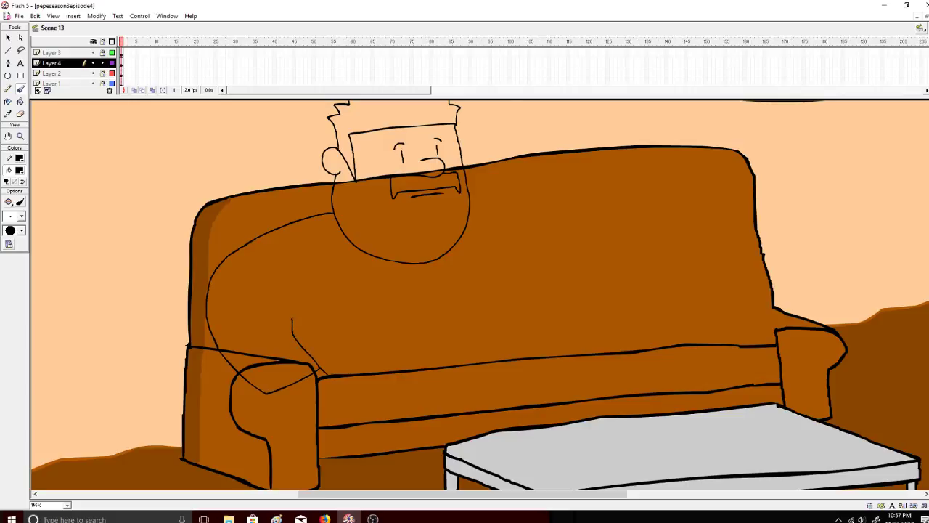
# Paint the forearm and the hand with its fingers below the sleeve, redoing the first strokes.
pyautogui.moveTo(330, 377); pyautogui.dragTo(334, 407)
pyautogui.moveTo(269, 392); pyautogui.dragTo(299, 415)
pyautogui.hotkey('ctrl', 'z')
pyautogui.hotkey('ctrl', 'z')
pyautogui.moveTo(318, 374); pyautogui.dragTo(342, 396)
pyautogui.moveTo(250, 381)
pyautogui.mouseDown()
pyautogui.moveTo(302, 411)
pyautogui.moveTo(360, 415)
pyautogui.moveTo(342, 430)
pyautogui.moveTo(359, 421)
pyautogui.mouseUp()
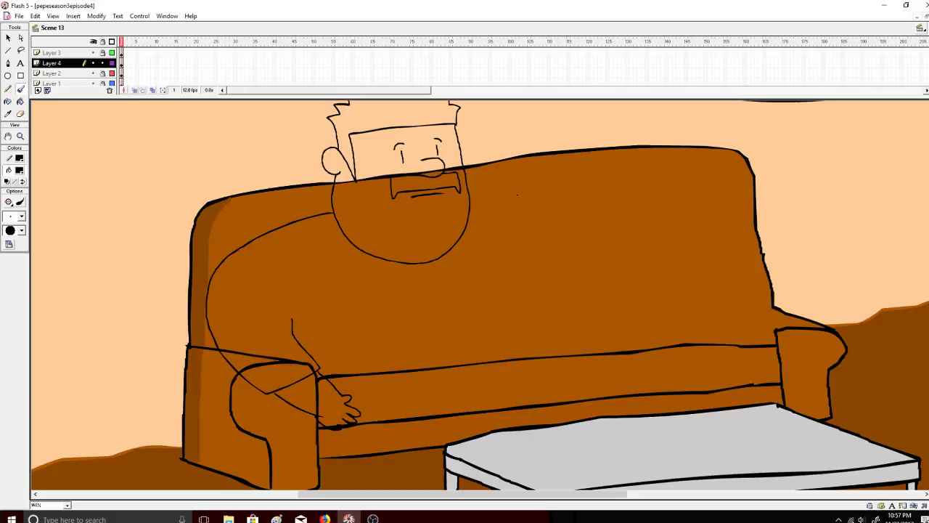
# Try painting the right side and rounded belly of the body plus the start of a leg, and undo these strokes.
pyautogui.moveTo(501, 243)
pyautogui.mouseDown()
pyautogui.moveTo(536, 333)
pyautogui.moveTo(544, 406)
pyautogui.moveTo(443, 435)
pyautogui.moveTo(319, 437)
pyautogui.moveTo(283, 404)
pyautogui.mouseUp()
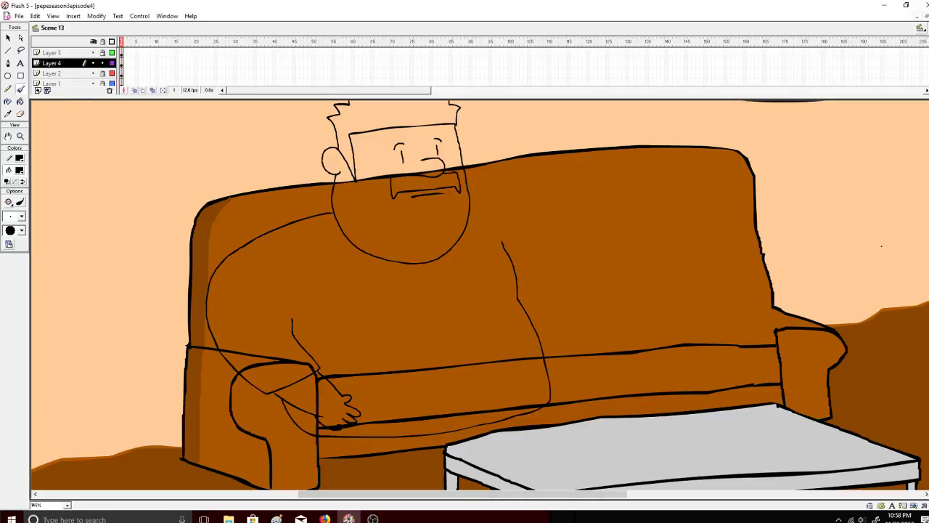
pyautogui.scroll(-5, 479, 294)
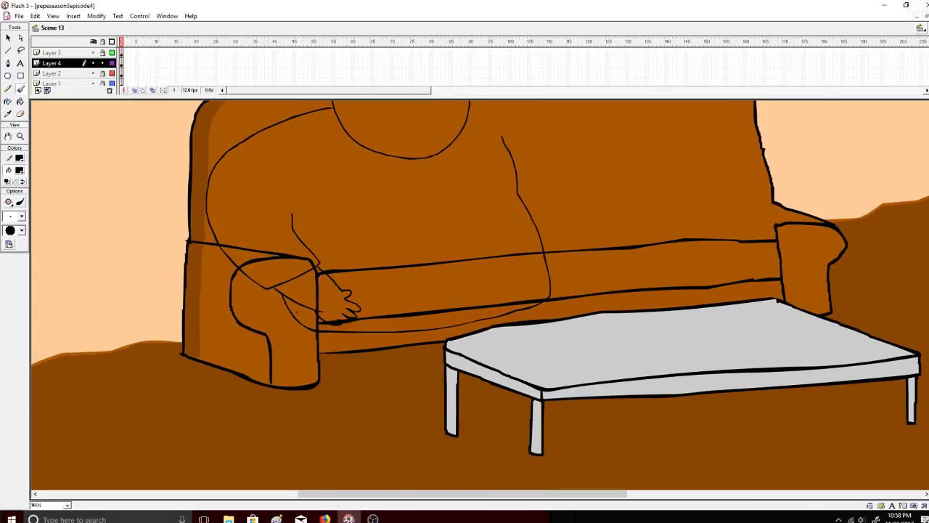
pyautogui.moveTo(306, 329)
pyautogui.mouseDown()
pyautogui.moveTo(359, 372)
pyautogui.moveTo(365, 432)
pyautogui.moveTo(430, 434)
pyautogui.moveTo(443, 381)
pyautogui.mouseUp()
pyautogui.hotkey('ctrl', 'z')
pyautogui.hotkey('ctrl', 'z')
pyautogui.hotkey('ctrl', 'z')
pyautogui.hotkey('ctrl', 'z')
pyautogui.hotkey('ctrl', 'z')
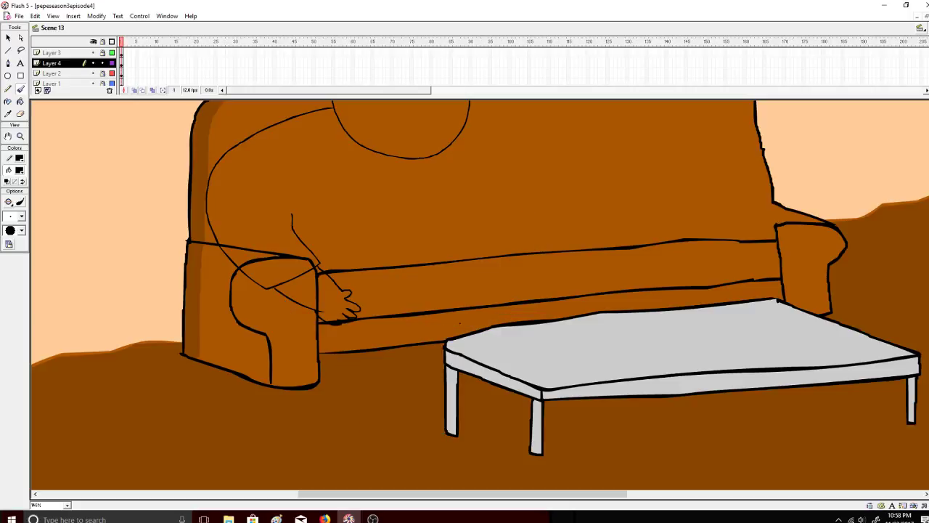
# Undo all remaining strokes of the character's hand, arm, face and head on Layer 4.
pyautogui.scroll(6, 472, 267)
pyautogui.hotkey('ctrl', 'z')
pyautogui.hotkey('ctrl', 'z')
pyautogui.hotkey('ctrl', 'z')
pyautogui.hotkey('ctrl', 'z')
pyautogui.hotkey('ctrl', 'z')
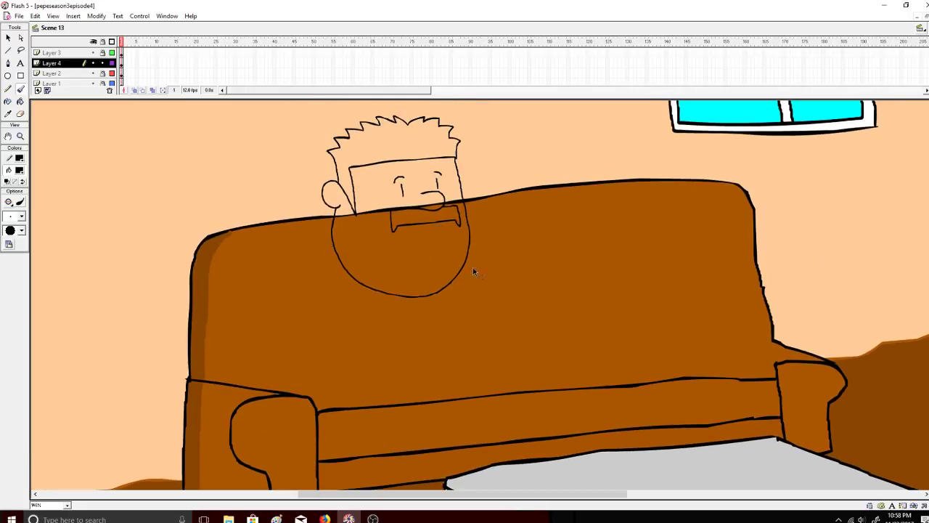
pyautogui.hotkey('ctrl', 'z')
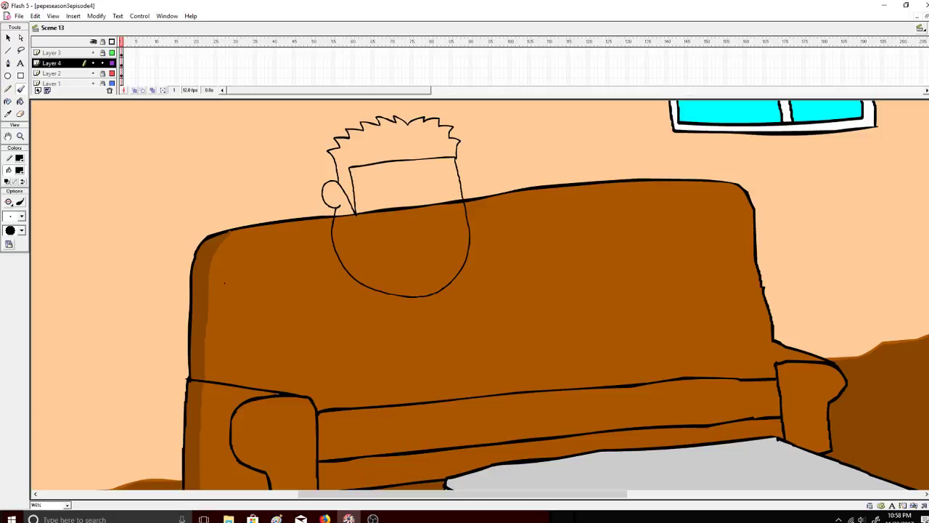
pyautogui.hotkey('ctrl', 'z')
pyautogui.hotkey('ctrl', 'z')
pyautogui.hotkey('ctrl', 'z')
pyautogui.hotkey('ctrl', 'z')
pyautogui.hotkey('ctrl', 'z')
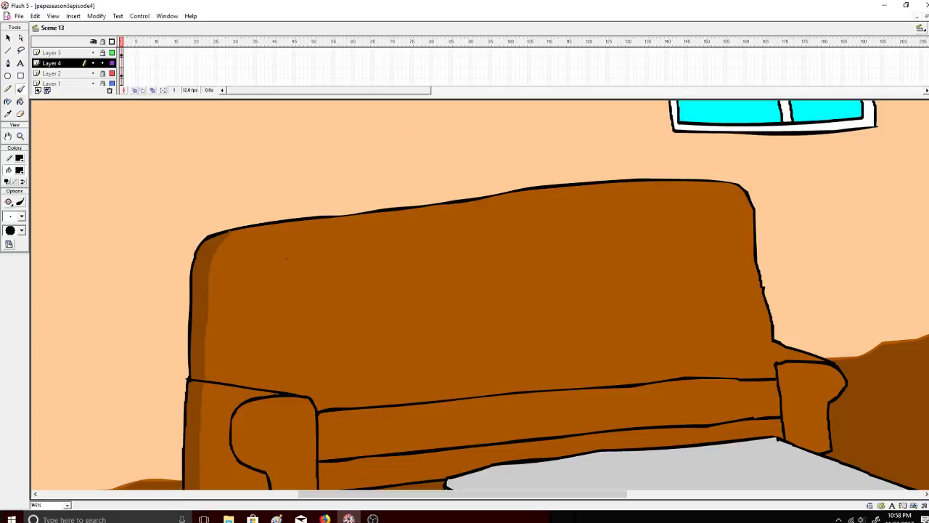
# Paint a smaller head outline with an ear, hairline and spiky hair near the left end of the sofa's backrest.
pyautogui.moveTo(294, 234)
pyautogui.mouseDown()
pyautogui.moveTo(303, 255)
pyautogui.moveTo(300, 241)
pyautogui.moveTo(286, 251)
pyautogui.moveTo(301, 264)
pyautogui.moveTo(296, 285)
pyautogui.moveTo(312, 322)
pyautogui.moveTo(353, 338)
pyautogui.moveTo(376, 333)
pyautogui.moveTo(398, 296)
pyautogui.moveTo(382, 227)
pyautogui.moveTo(310, 224)
pyautogui.moveTo(300, 263)
pyautogui.moveTo(295, 217)
pyautogui.moveTo(321, 201)
pyautogui.moveTo(381, 207)
pyautogui.mouseUp()
pyautogui.hotkey('ctrl', 'z')
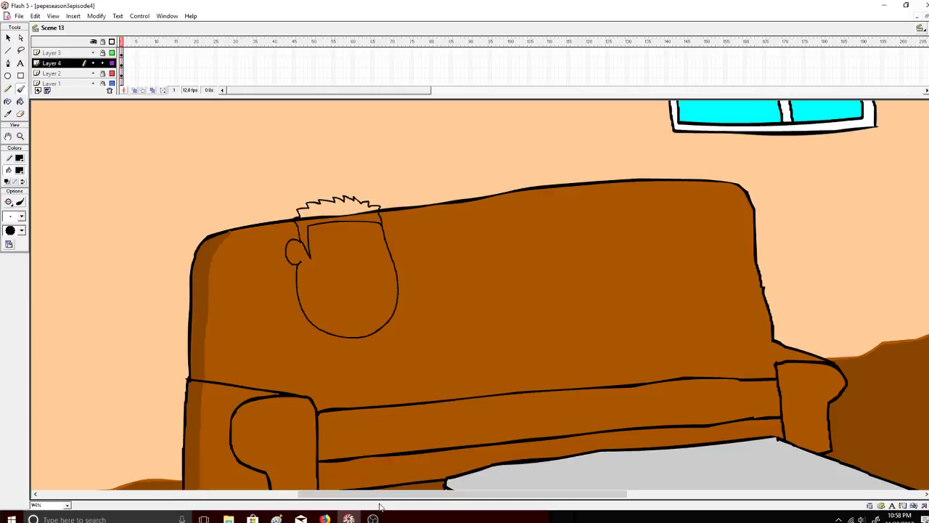
pyautogui.click(372, 518)
# Paint the eyes, eyebrows, nose, moustache, mouth and far ear on the smaller head, undoing the bad strokes.
pyautogui.moveTo(336, 246)
pyautogui.mouseDown()
pyautogui.moveTo(336, 255)
pyautogui.moveTo(339, 240)
pyautogui.moveTo(371, 248)
pyautogui.moveTo(372, 236)
pyautogui.moveTo(393, 247)
pyautogui.mouseUp()
pyautogui.hotkey('ctrl', 'z')
pyautogui.hotkey('ctrl', 'z')
pyautogui.hotkey('ctrl', 'z')
pyautogui.click(354, 256)
pyautogui.moveTo(350, 252)
pyautogui.mouseDown()
pyautogui.moveTo(371, 261)
pyautogui.moveTo(354, 268)
pyautogui.moveTo(368, 252)
pyautogui.moveTo(328, 264)
pyautogui.moveTo(331, 276)
pyautogui.moveTo(383, 279)
pyautogui.mouseUp()
pyautogui.hotkey('ctrl', 'z')
pyautogui.hotkey('ctrl', 'z')
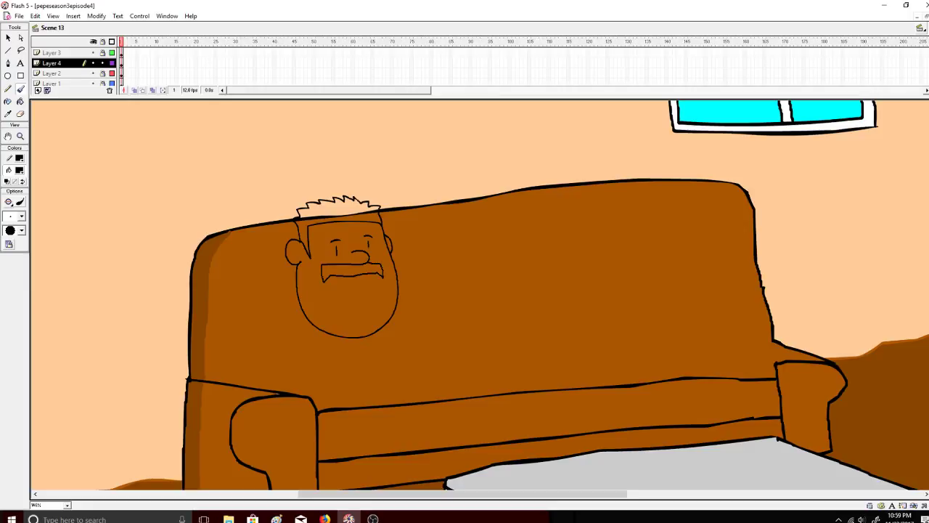
pyautogui.moveTo(328, 264)
pyautogui.mouseDown()
pyautogui.moveTo(363, 264)
pyautogui.moveTo(369, 285)
pyautogui.mouseUp()
# Select all the head artwork on Layer 4, move it slightly upward and deselect it.
pyautogui.click(53, 63)
pyautogui.click(8, 38)
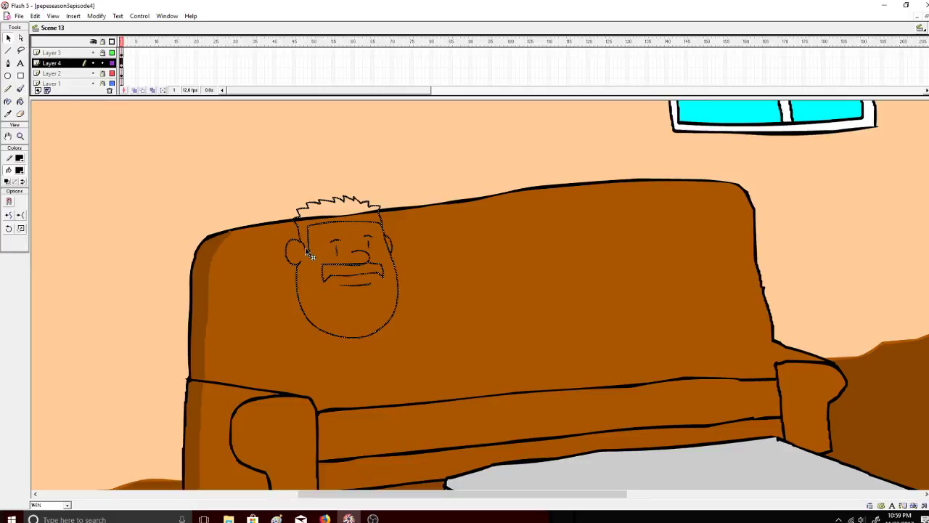
pyautogui.moveTo(310, 250); pyautogui.dragTo(312, 228)
pyautogui.click(209, 197)
# Paint the left shoulder and bent sleeve from the smaller head down to the sofa's left armrest.
pyautogui.click(21, 89)
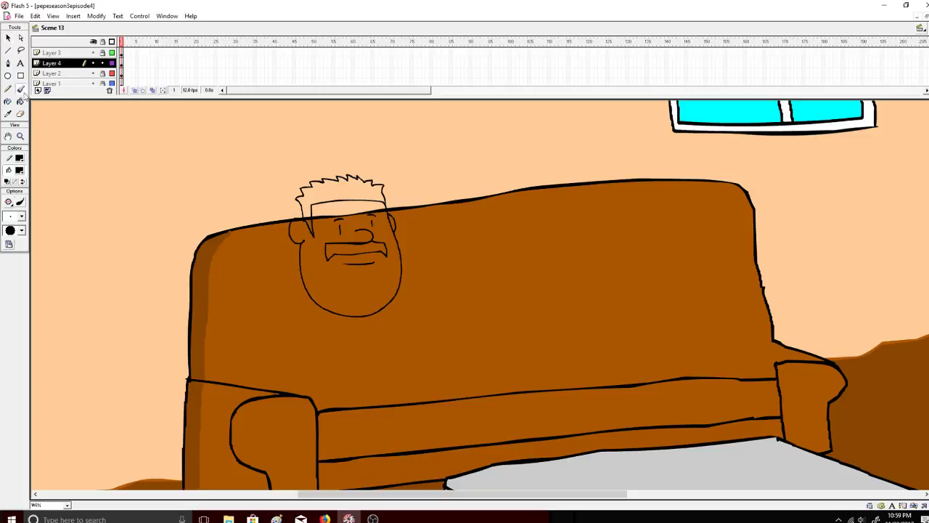
pyautogui.moveTo(299, 281)
pyautogui.mouseDown()
pyautogui.moveTo(252, 299)
pyautogui.moveTo(222, 328)
pyautogui.moveTo(218, 363)
pyautogui.moveTo(243, 392)
pyautogui.moveTo(276, 402)
pyautogui.moveTo(305, 375)
pyautogui.moveTo(279, 344)
pyautogui.mouseUp()
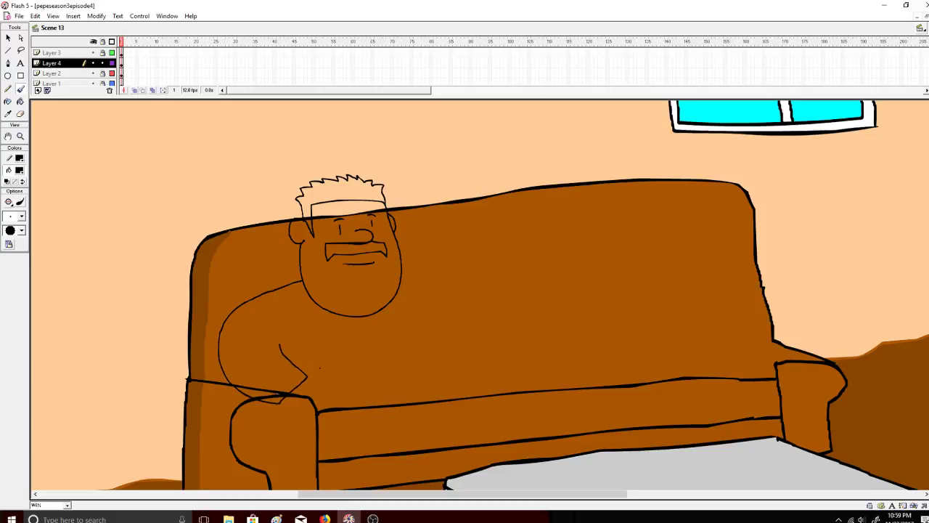